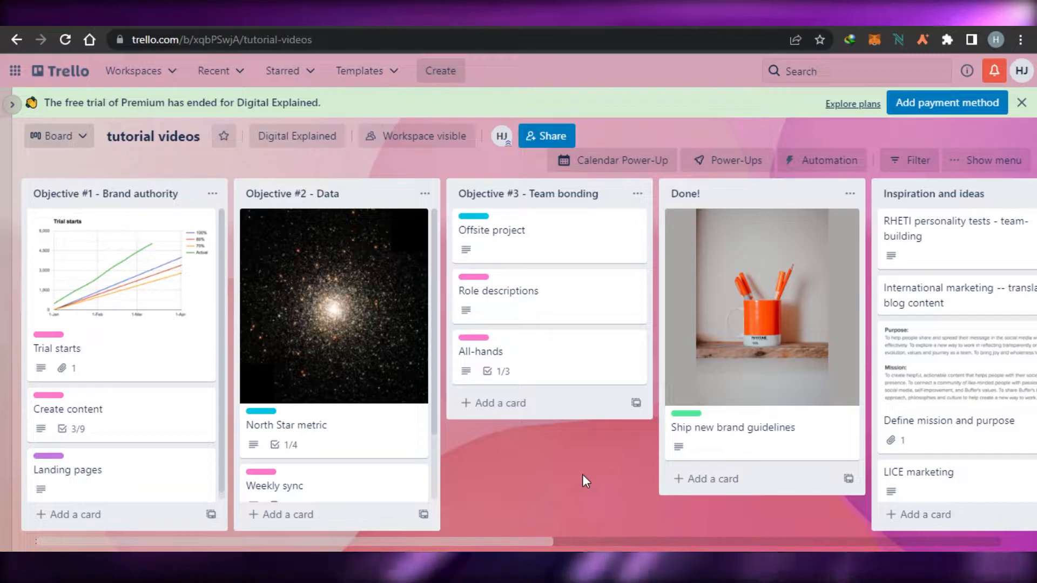
Dismiss the expired Premium trial notice on the tutorial videos board.
{"action": "left_click", "coordinate": [1025, 103]}
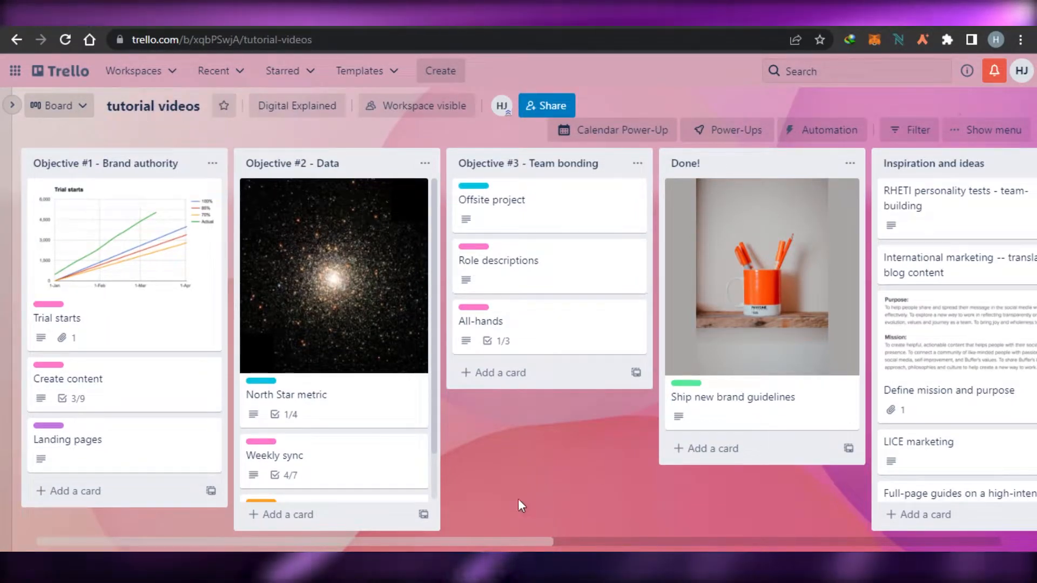
{"action": "mouse_move", "coordinate": [464, 538]}
{"action": "left_mouse_down"}
{"action": "mouse_move", "coordinate": [861, 537]}
{"action": "mouse_move", "coordinate": [451, 539]}
{"action": "left_mouse_up"}
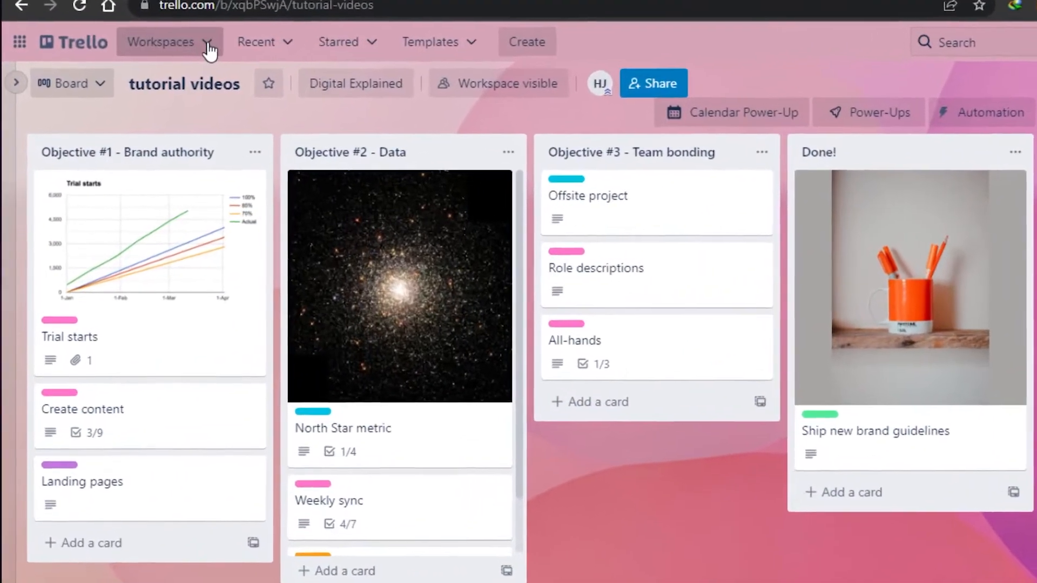
Look through the full list of own and guest workspaces, and close it.
{"action": "left_click", "coordinate": [207, 49]}
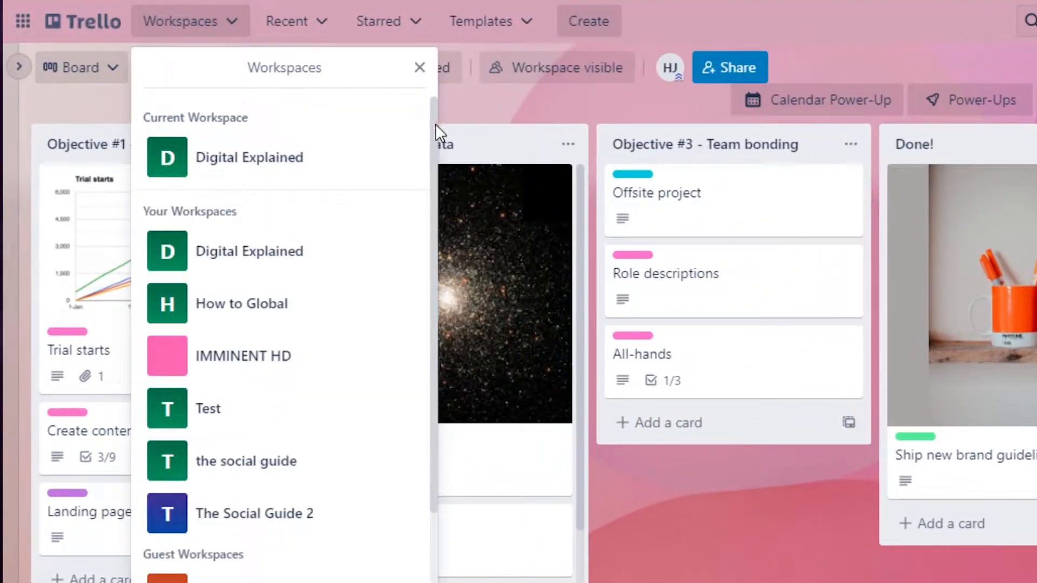
{"action": "scroll", "coordinate": [434, 125], "scroll_direction": "down", "scroll_amount": 5}
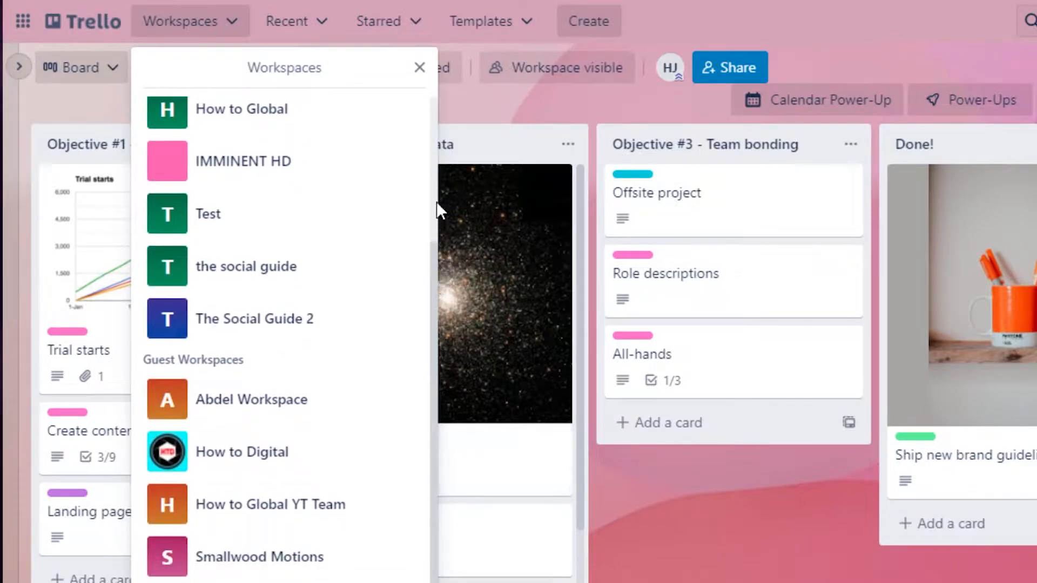
{"action": "left_click_drag", "start_coordinate": [433, 246], "coordinate": [434, 112]}
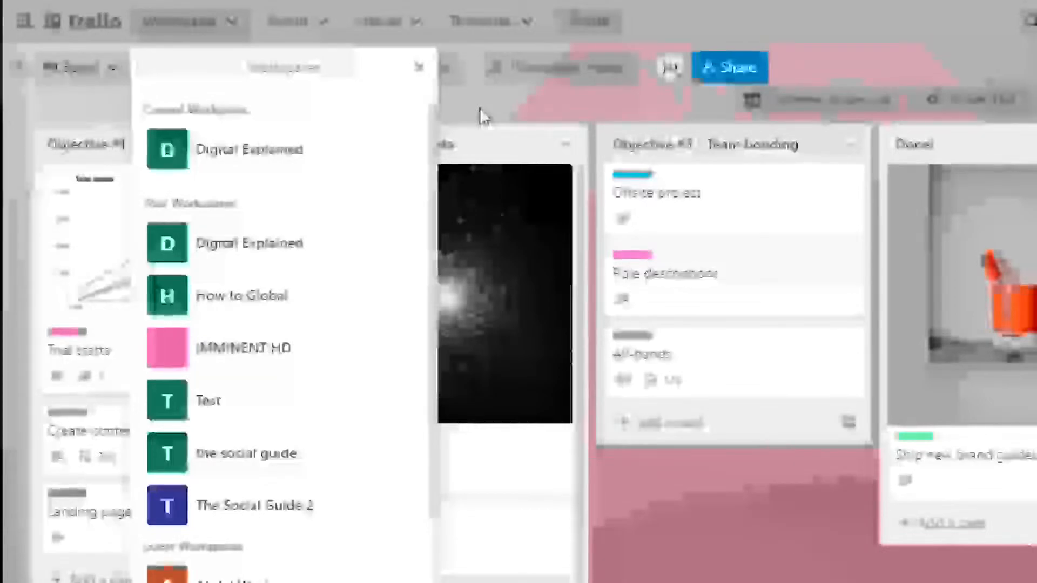
{"action": "left_click", "coordinate": [419, 68]}
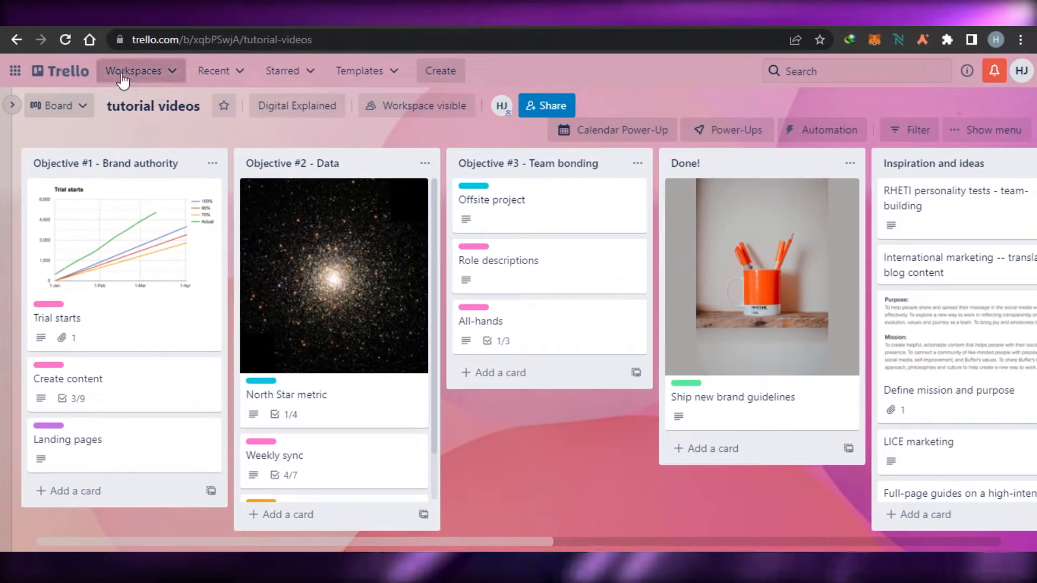
Go to the Trello home page and look over the account options and the listed workspaces.
{"action": "left_click", "coordinate": [58, 73]}
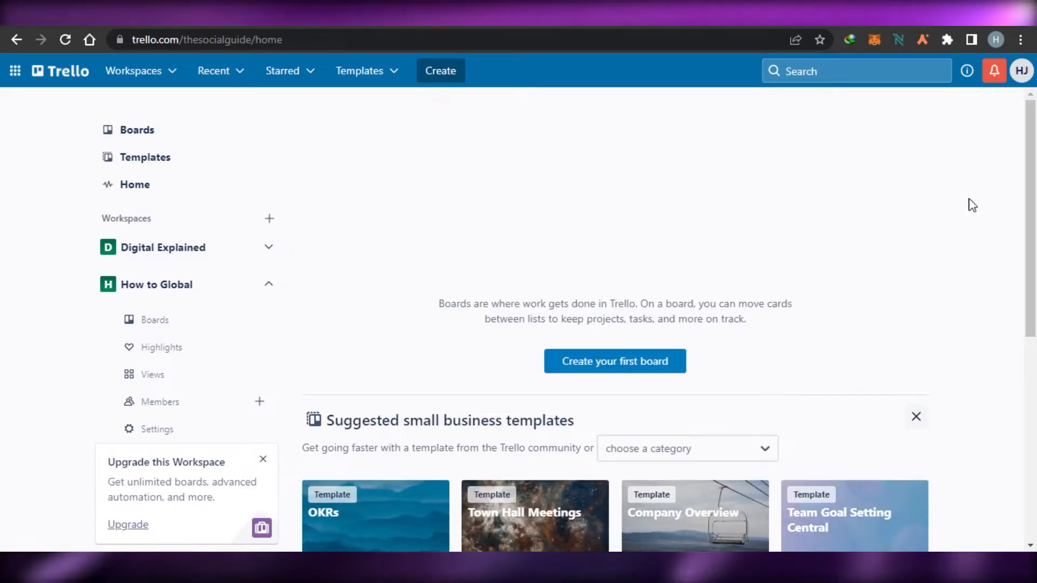
{"action": "scroll", "coordinate": [972, 205], "scroll_direction": "down", "scroll_amount": 3}
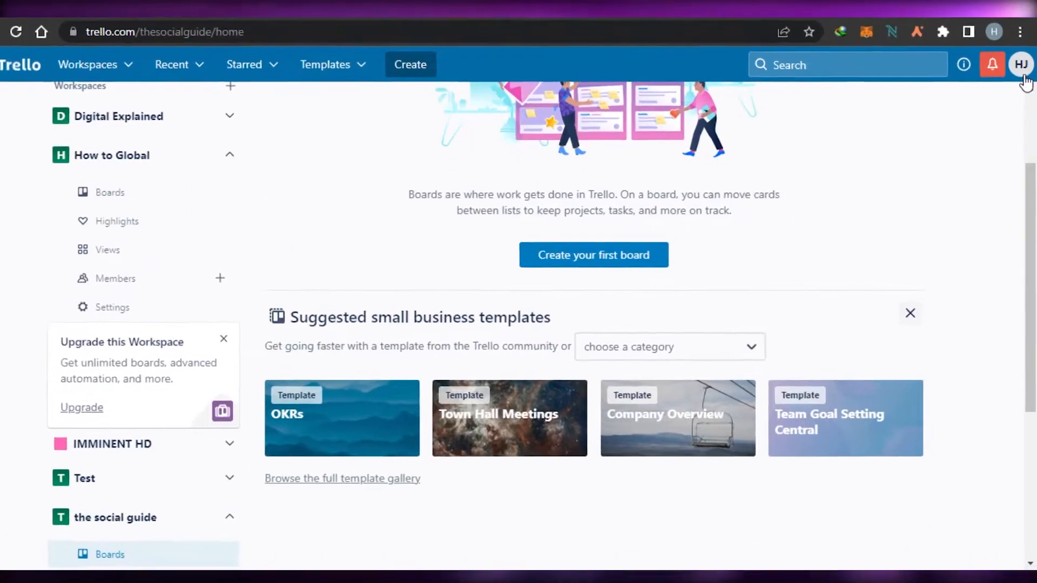
{"action": "left_click", "coordinate": [1022, 69]}
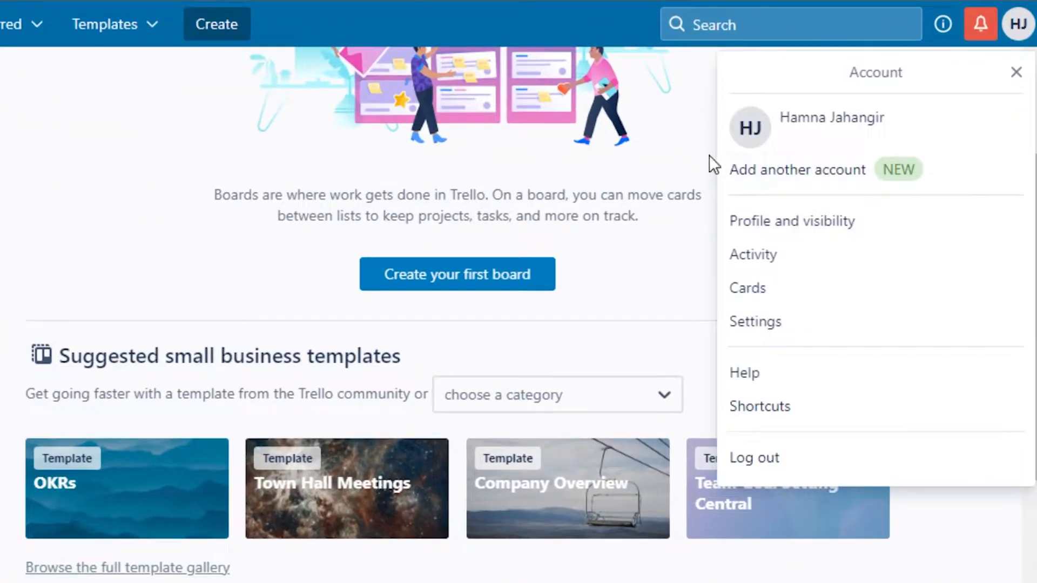
{"action": "left_click", "coordinate": [611, 278]}
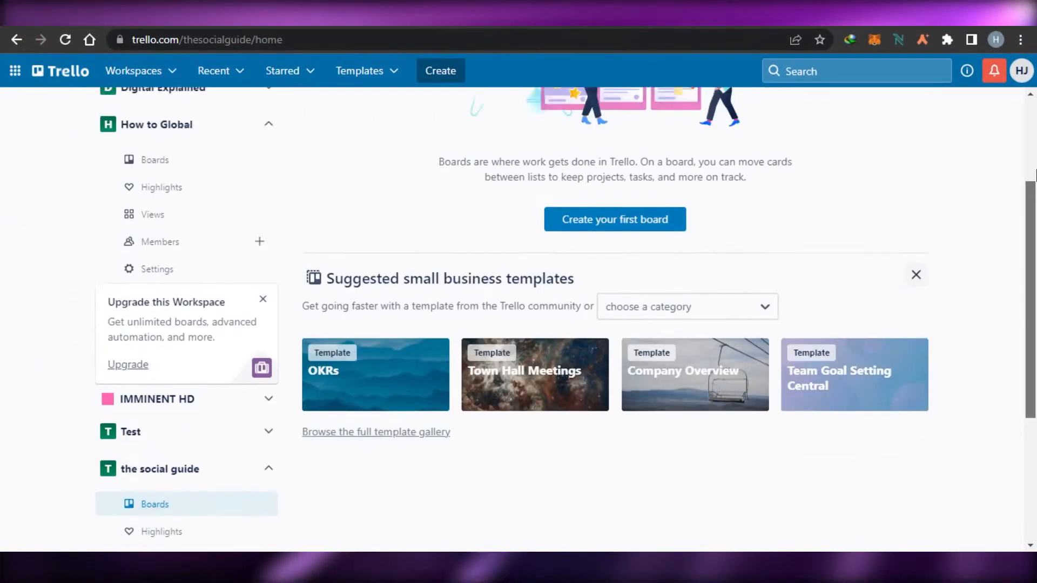
{"action": "scroll", "coordinate": [1035, 175], "scroll_direction": "up", "scroll_amount": 5}
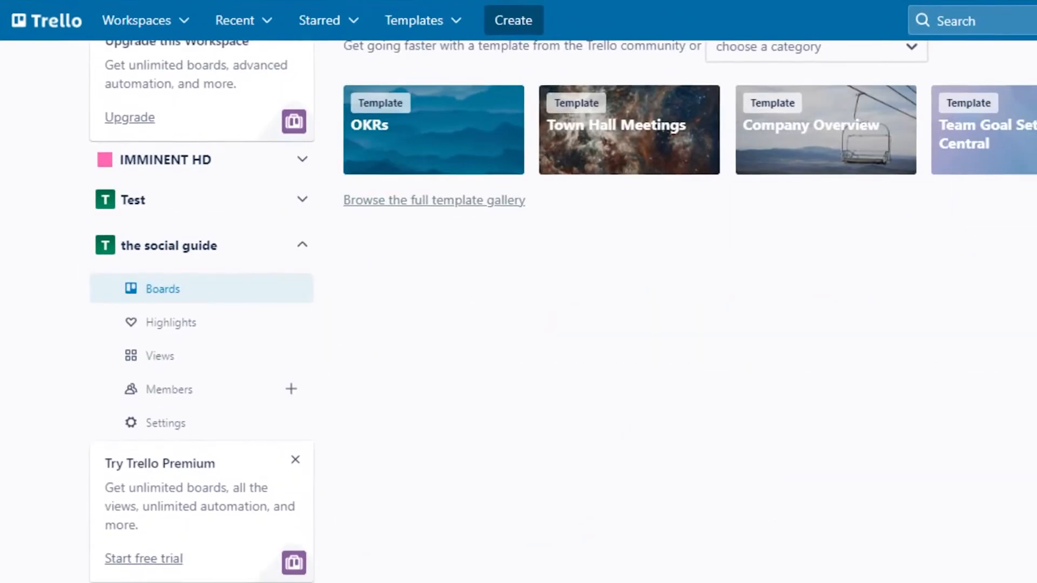
{"action": "scroll", "coordinate": [1034, 165], "scroll_direction": "up", "scroll_amount": 6}
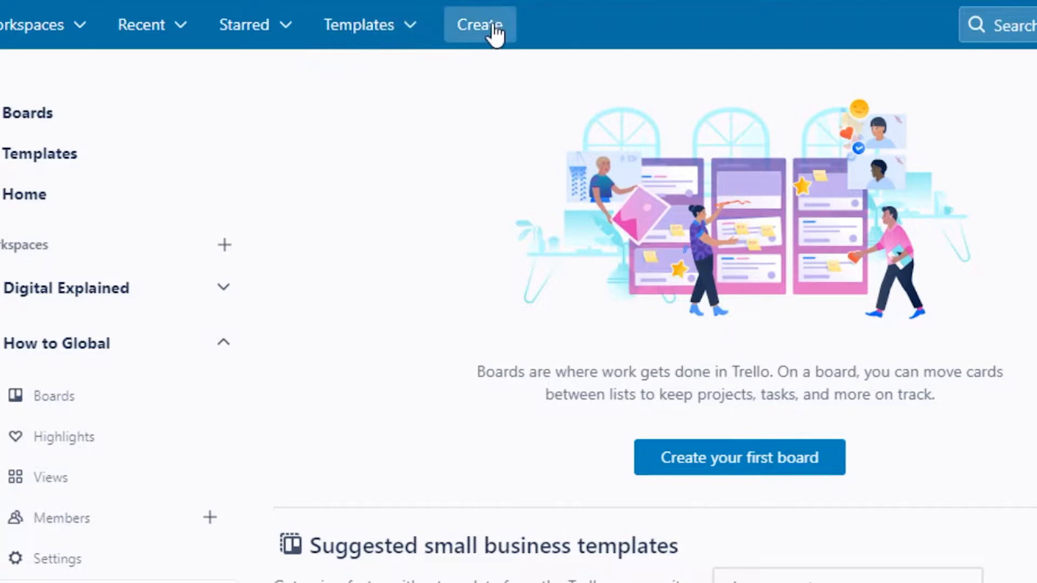
Start creating a new workspace and name it "the social guide test".
{"action": "left_click", "coordinate": [494, 34]}
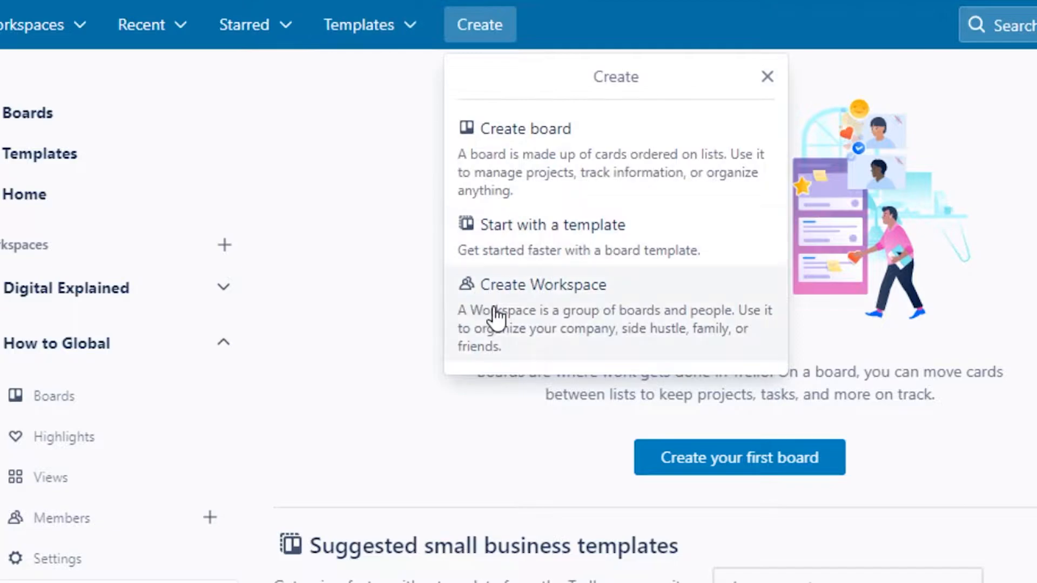
{"action": "left_click", "coordinate": [336, 248]}
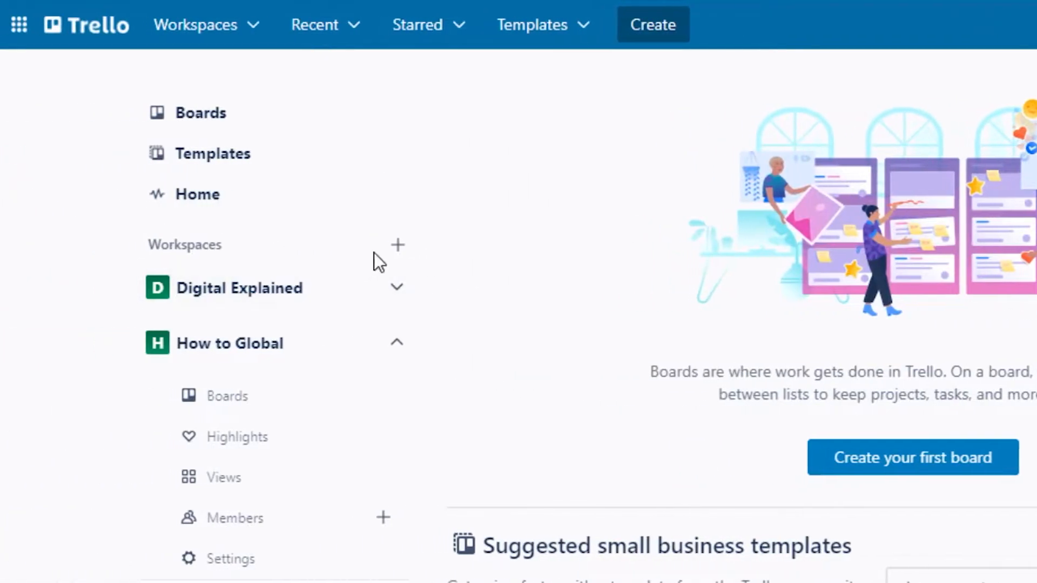
{"action": "left_click", "coordinate": [399, 244]}
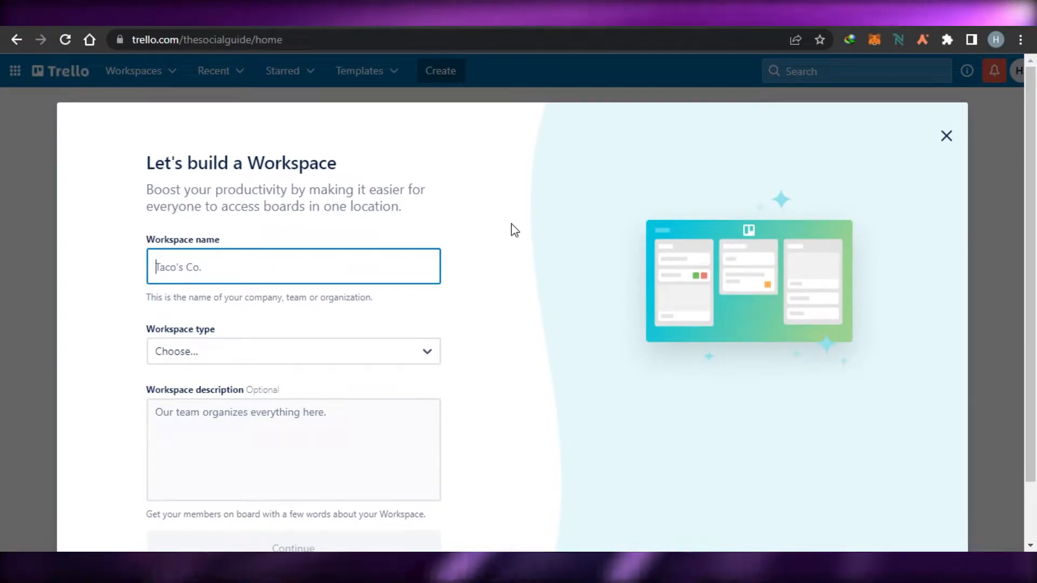
{"action": "left_click", "coordinate": [280, 265]}
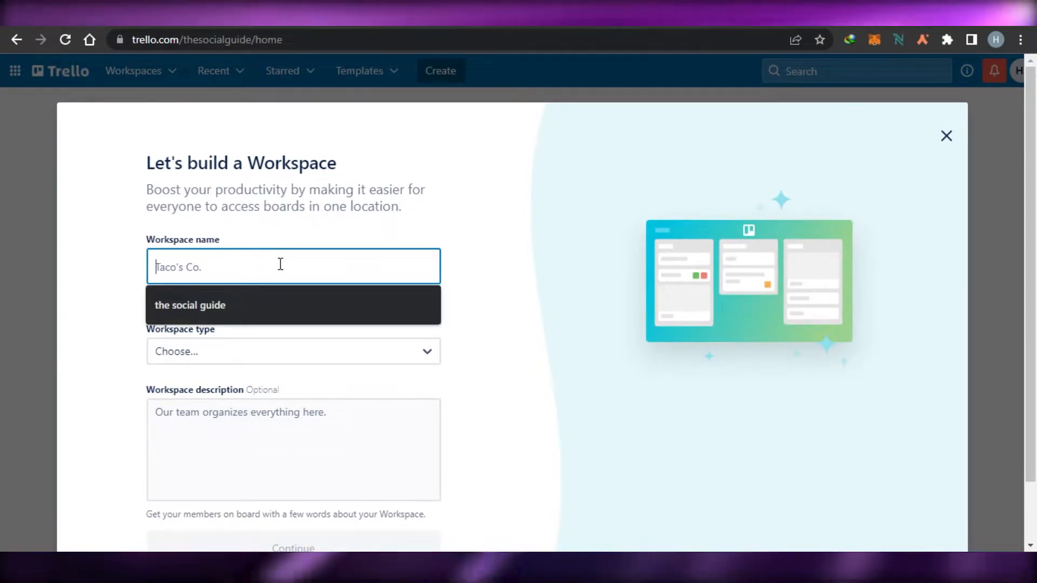
{"action": "left_click", "coordinate": [237, 302]}
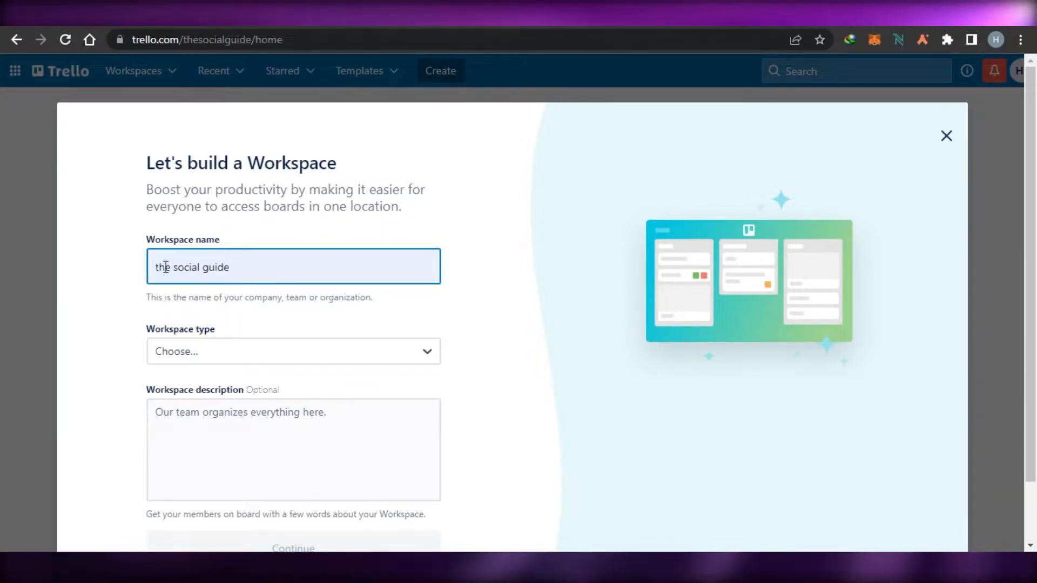
{"action": "type", "text": "test"}
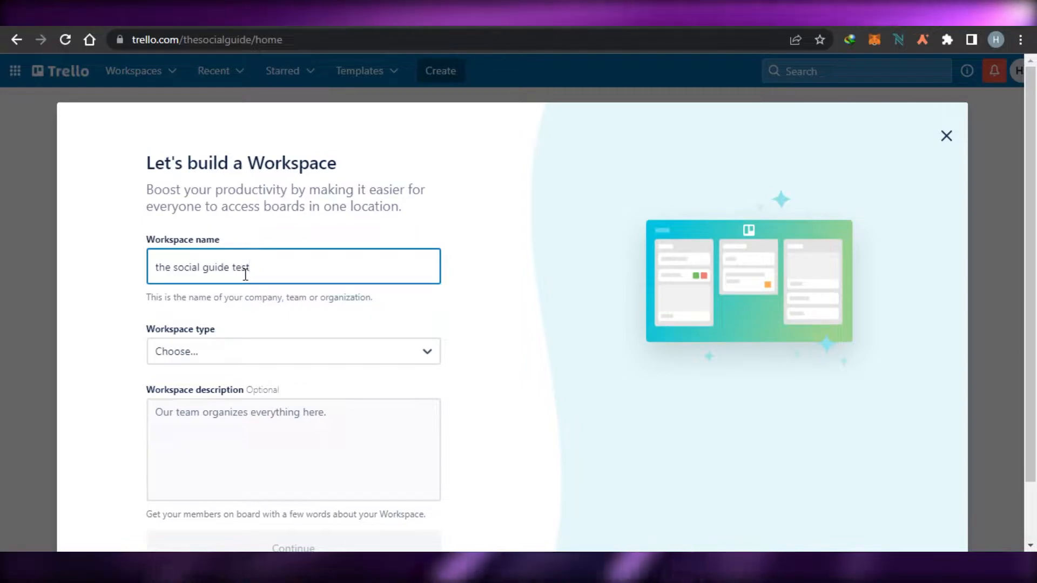
Set the workspace type to Small Business and create the workspace without inviting any members.
{"action": "scroll", "coordinate": [1035, 274], "scroll_direction": "down", "scroll_amount": 2}
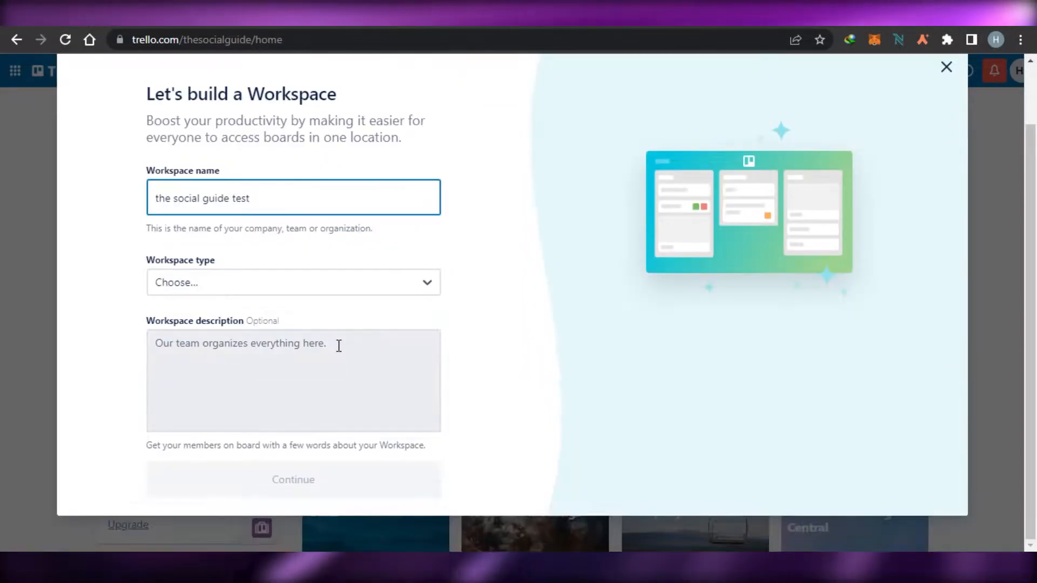
{"action": "left_click", "coordinate": [319, 280]}
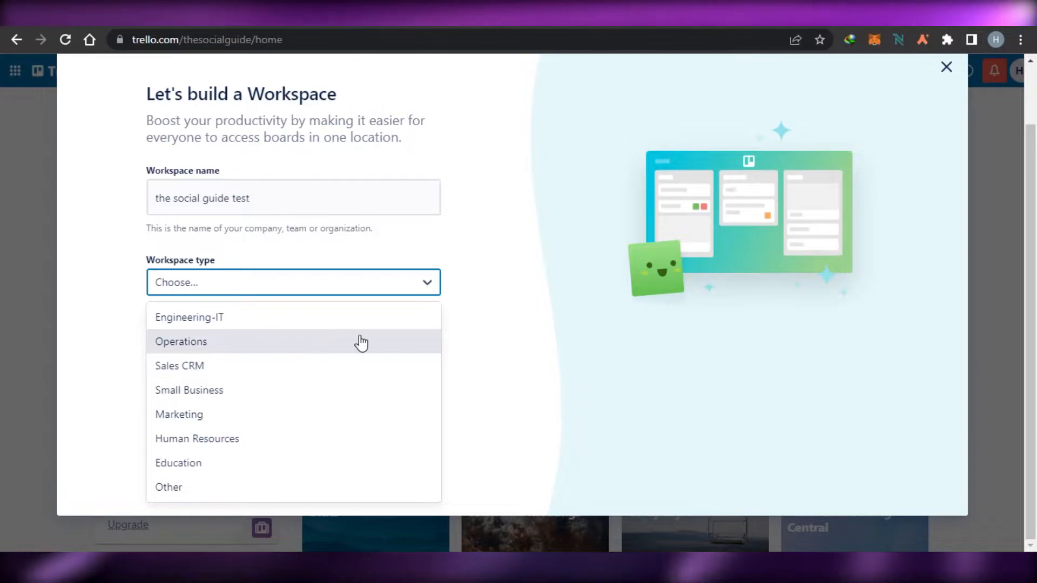
{"action": "left_click", "coordinate": [225, 391]}
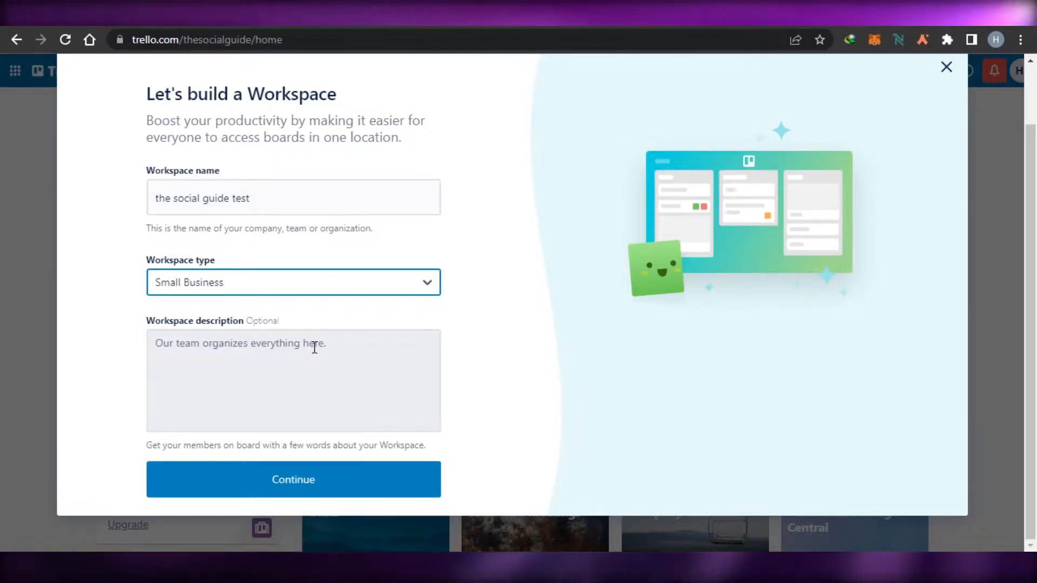
{"action": "left_click", "coordinate": [260, 362]}
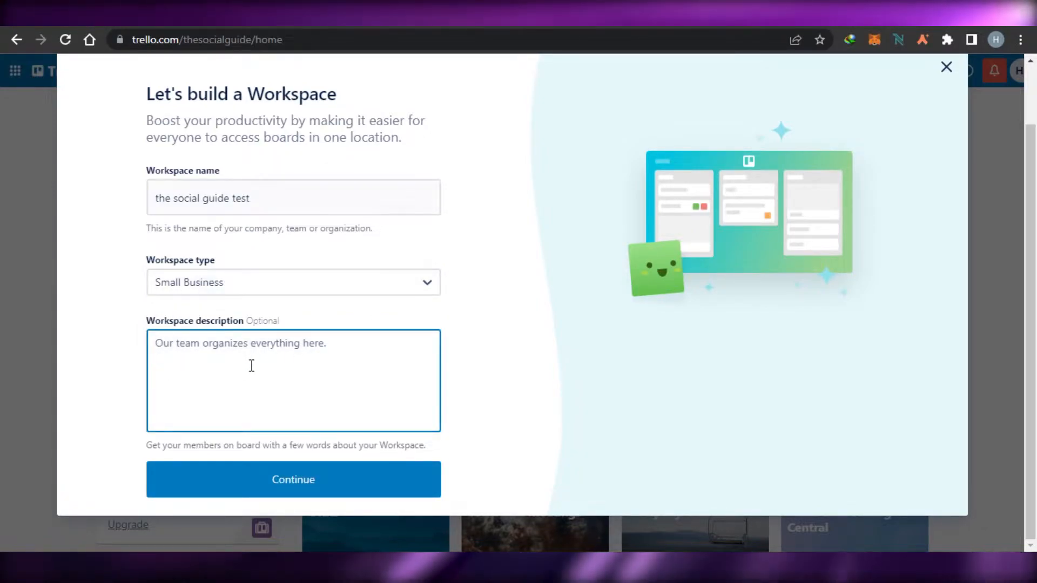
{"action": "left_click", "coordinate": [273, 481]}
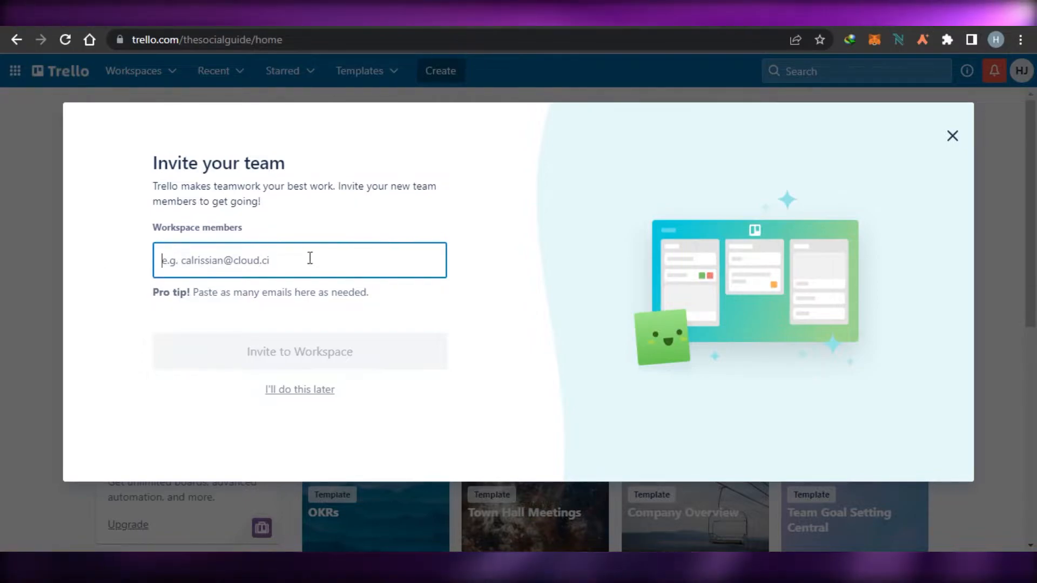
{"action": "left_click", "coordinate": [324, 390]}
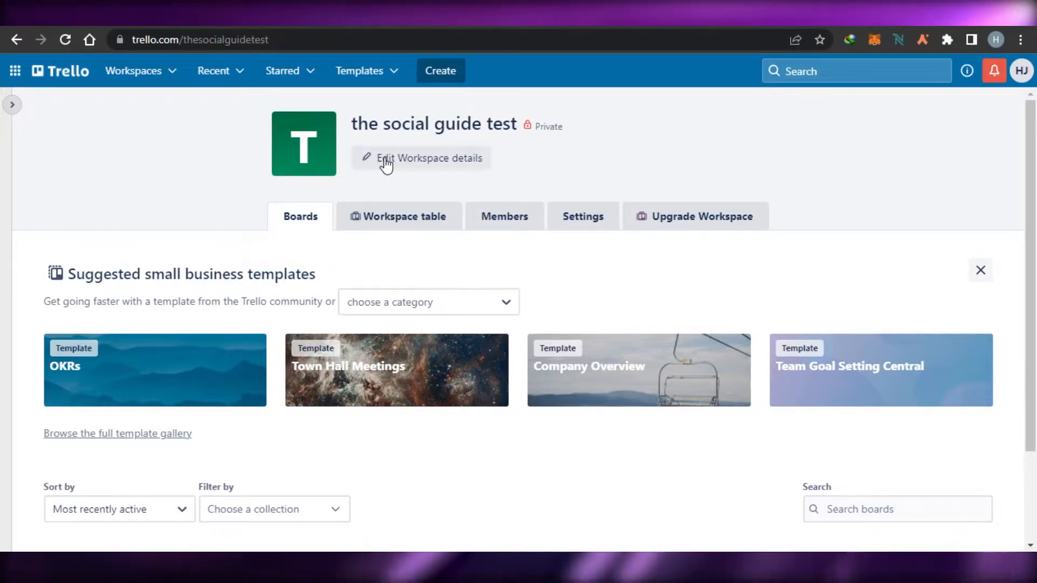
Preview the suggested Town Hall Meetings template without its description panel and return to the new workspace's boards page.
{"action": "scroll", "coordinate": [1035, 292], "scroll_direction": "down", "scroll_amount": 2}
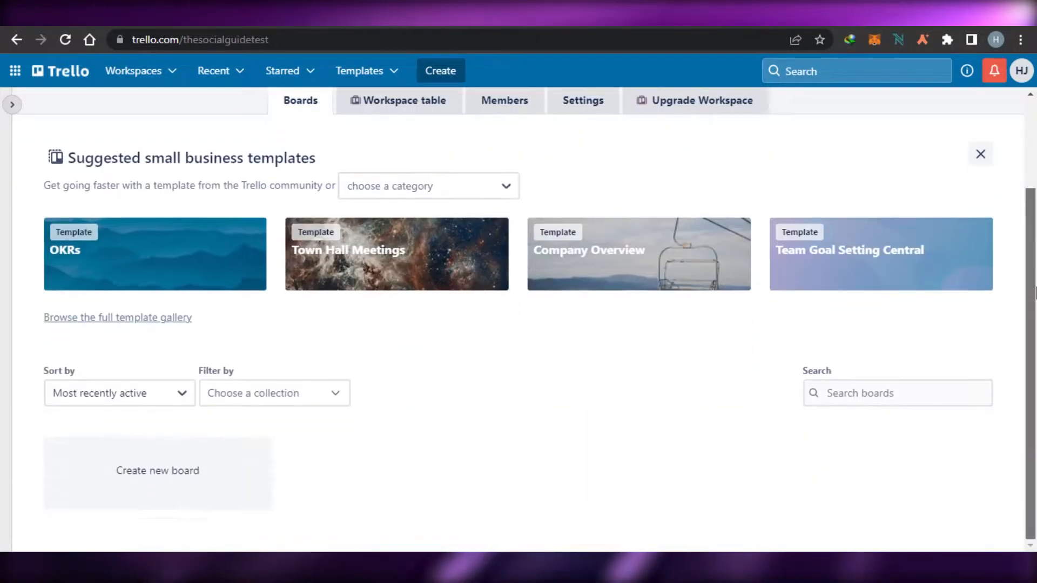
{"action": "scroll", "coordinate": [1036, 292], "scroll_direction": "up", "scroll_amount": 2}
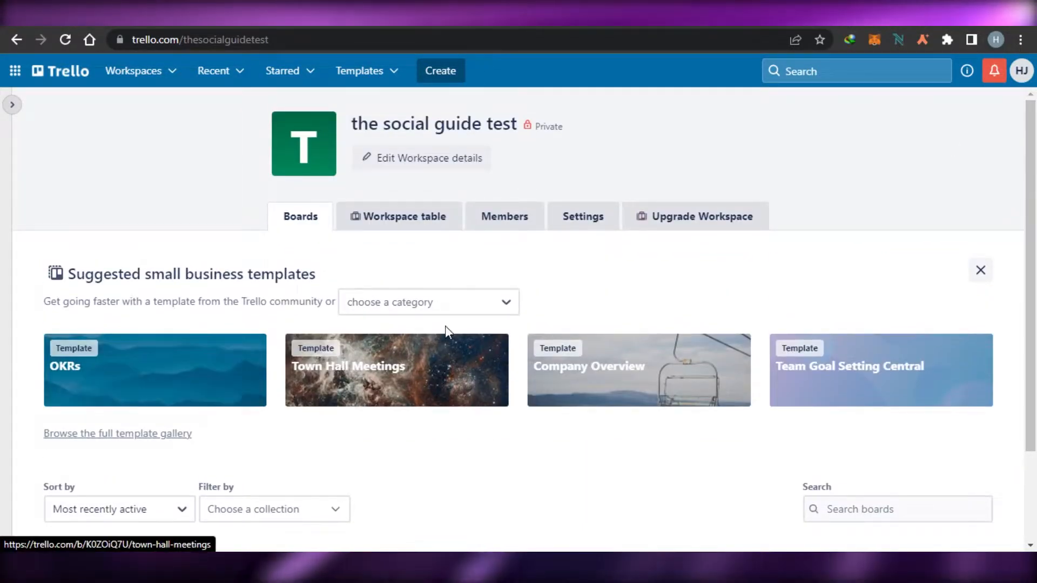
{"action": "scroll", "coordinate": [1035, 154], "scroll_direction": "down", "scroll_amount": 2}
{"action": "scroll", "coordinate": [1036, 154], "scroll_direction": "up", "scroll_amount": 2}
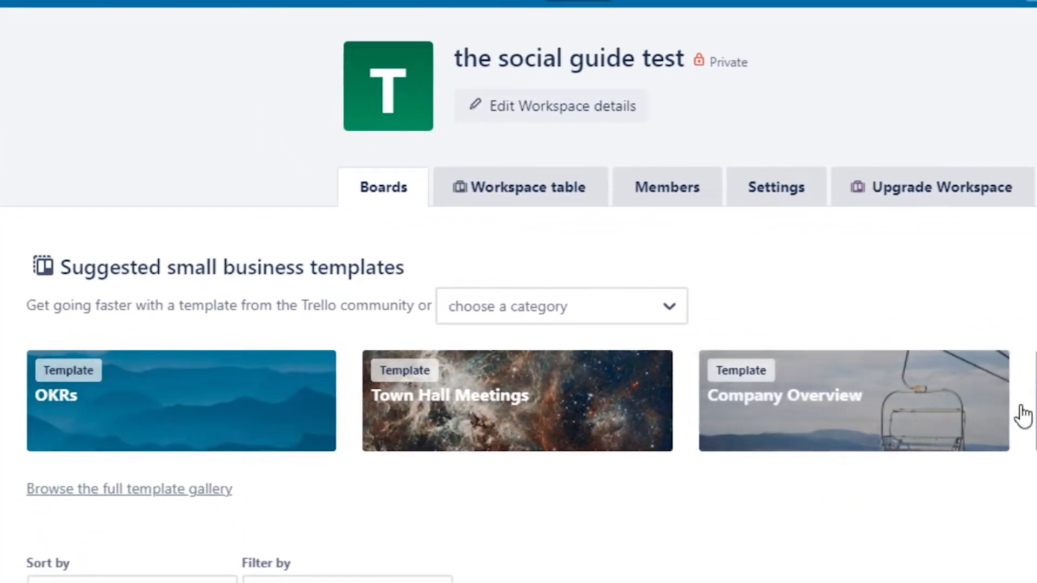
{"action": "left_click_drag", "start_coordinate": [1034, 314], "coordinate": [1035, 404]}
{"action": "left_click", "coordinate": [396, 254]}
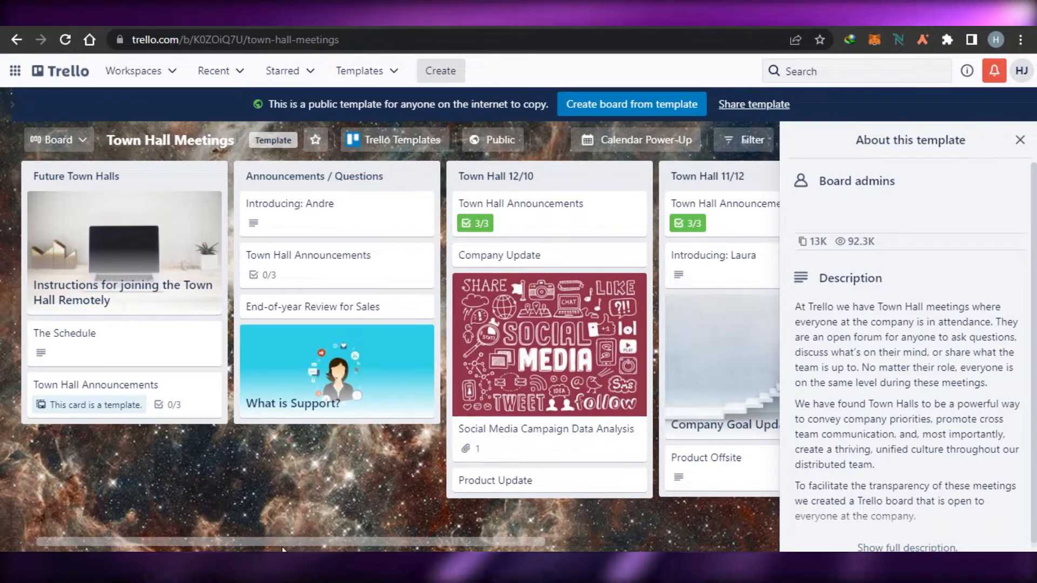
{"action": "mouse_move", "coordinate": [283, 543]}
{"action": "left_mouse_down"}
{"action": "mouse_move", "coordinate": [484, 546]}
{"action": "mouse_move", "coordinate": [282, 546]}
{"action": "left_mouse_up"}
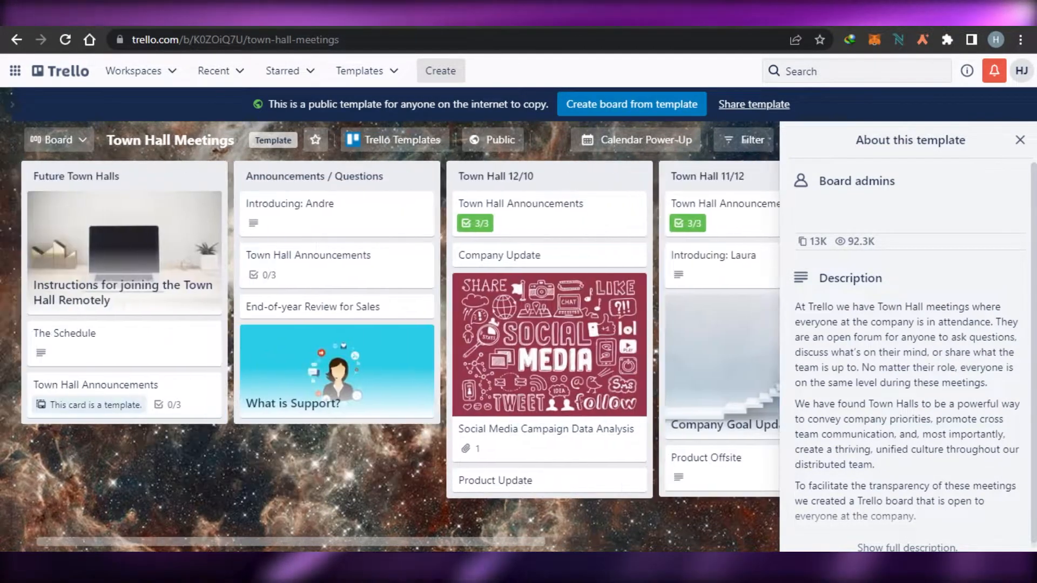
{"action": "left_click", "coordinate": [1020, 139]}
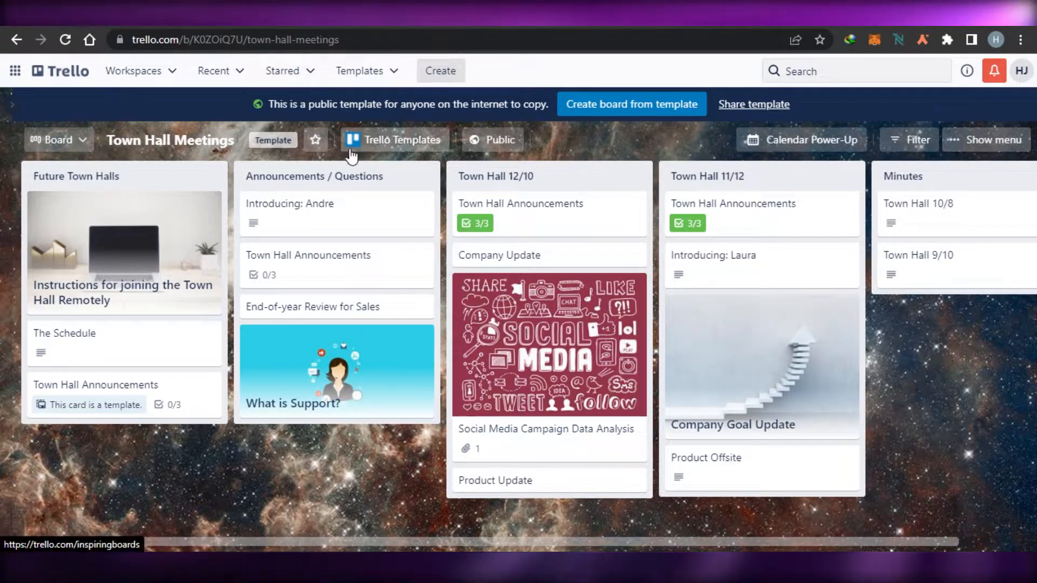
{"action": "left_click", "coordinate": [17, 40]}
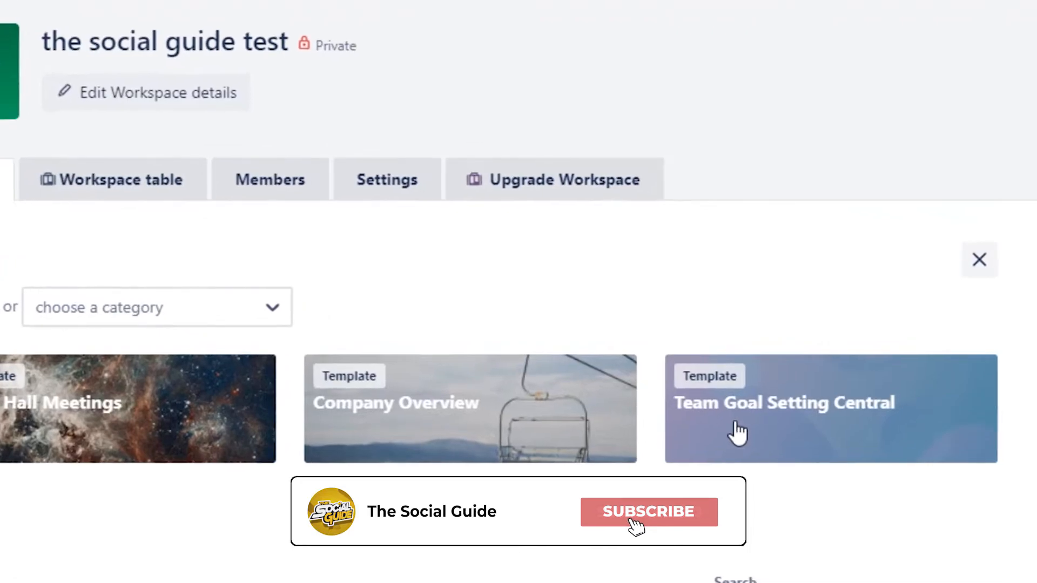
Preview the Team Goal Setting Central template, including its Done lists, and return to the workspace's boards page.
{"action": "left_click", "coordinate": [734, 367]}
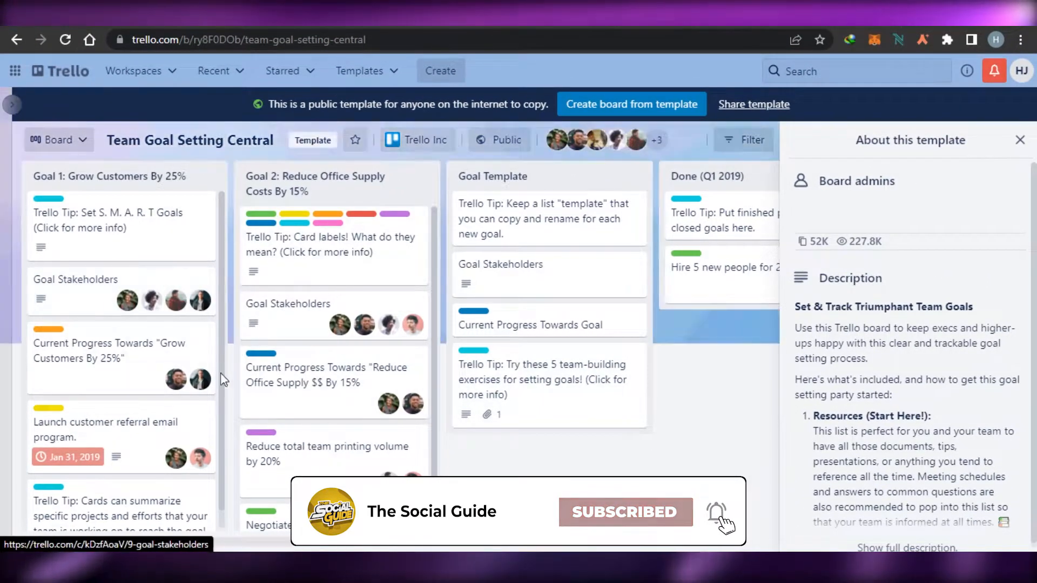
{"action": "left_click_drag", "start_coordinate": [378, 542], "coordinate": [583, 541]}
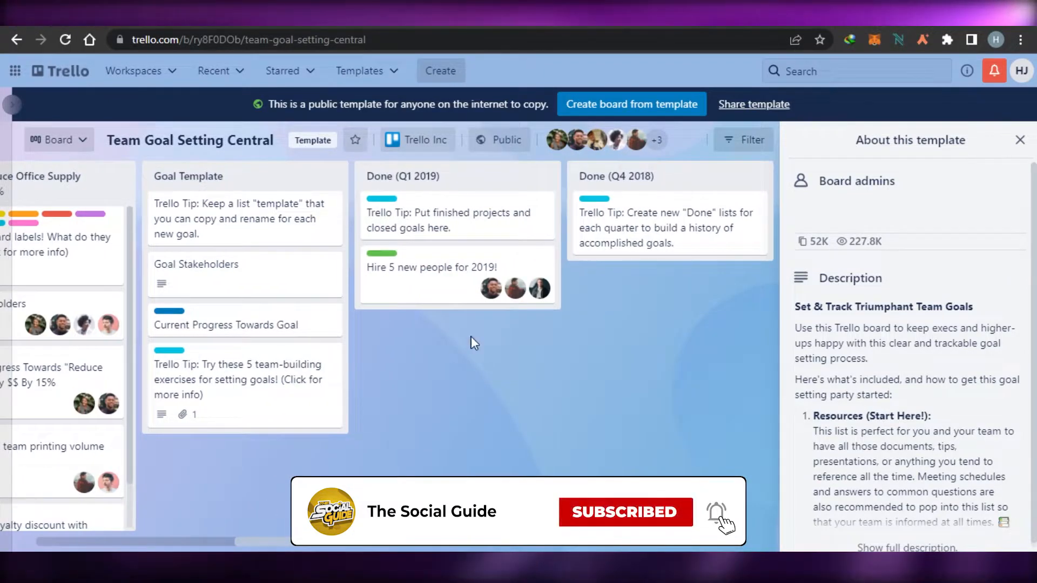
{"action": "left_click", "coordinate": [1018, 143]}
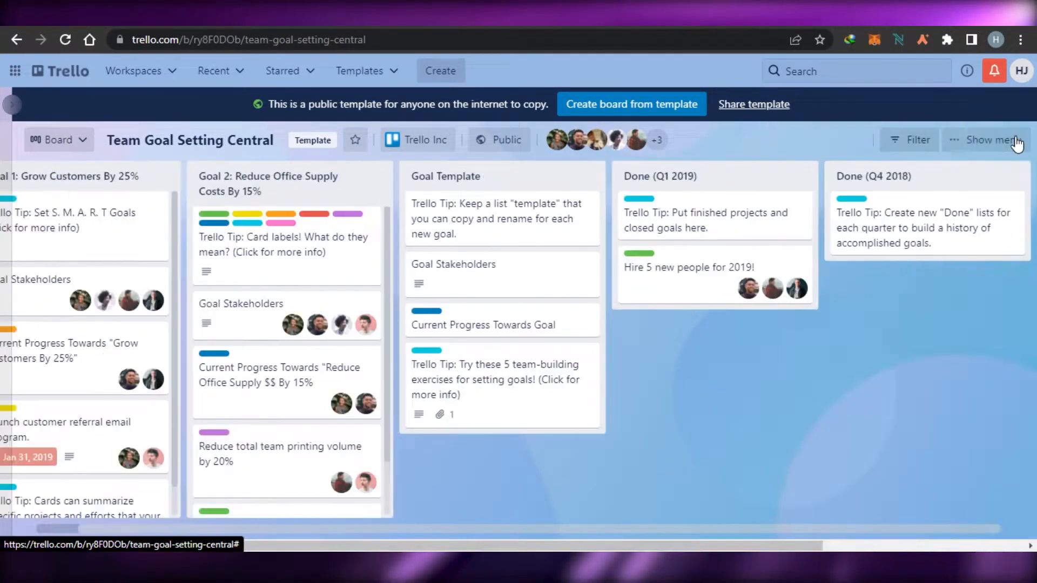
{"action": "left_click", "coordinate": [18, 37]}
{"action": "left_click_drag", "start_coordinate": [1032, 278], "coordinate": [1034, 216]}
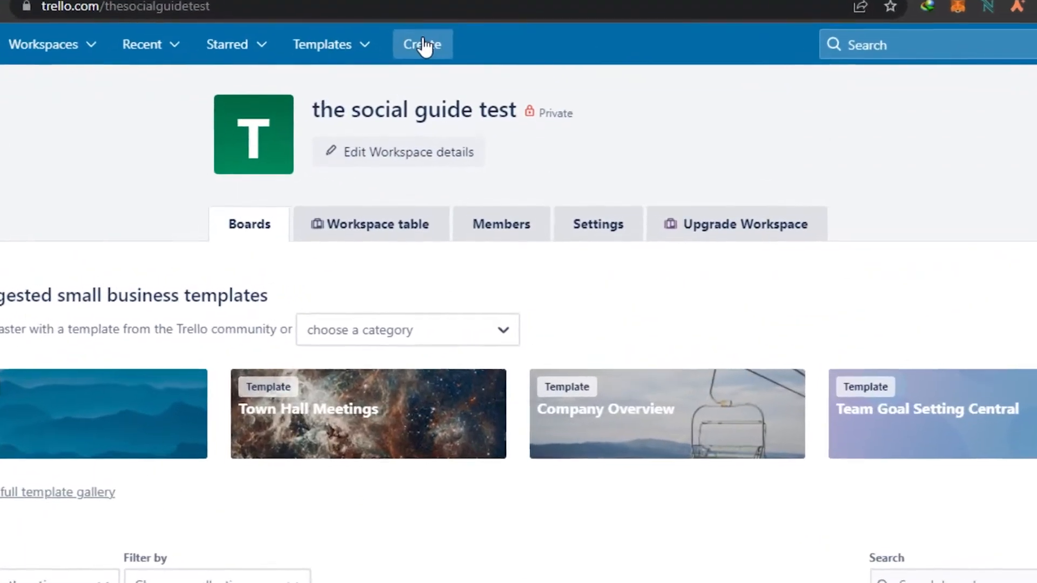
Start a new board titled "tutorial videos" and assign it to the "the social guide test" workspace.
{"action": "left_click", "coordinate": [436, 65]}
{"action": "left_click", "coordinate": [481, 179]}
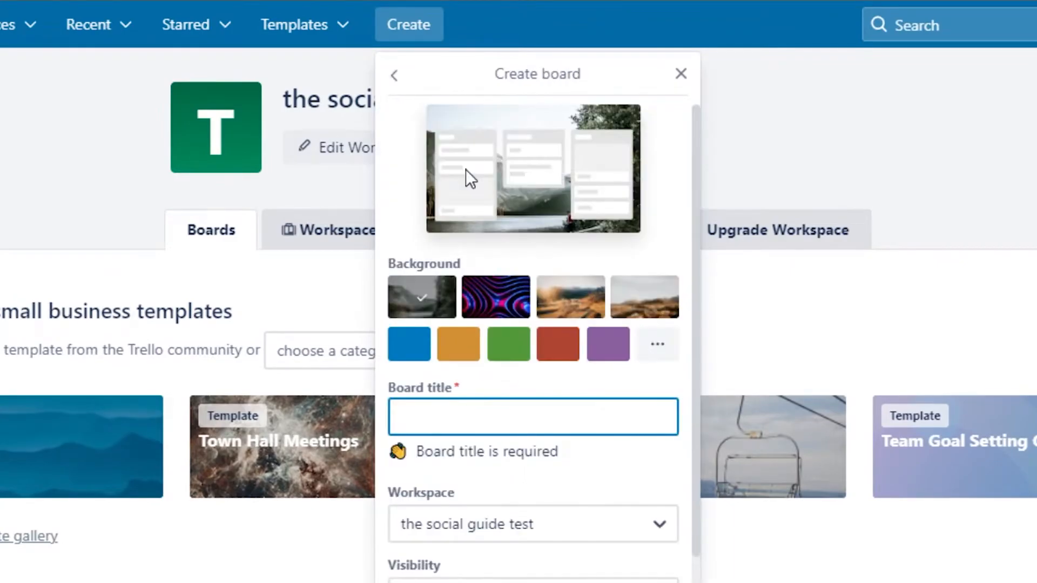
{"action": "left_click", "coordinate": [427, 422]}
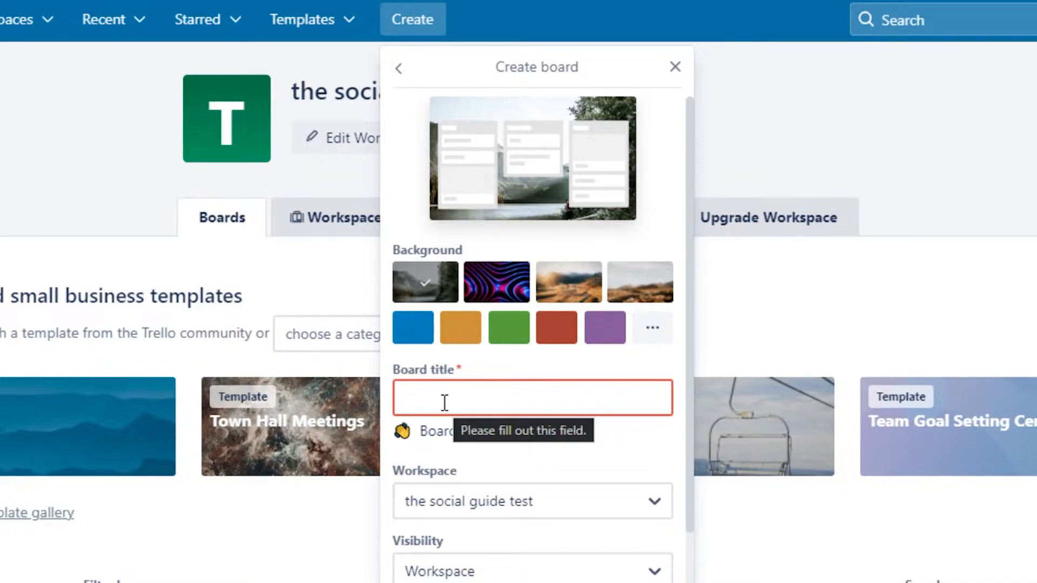
{"action": "type", "text": "tutorial videos"}
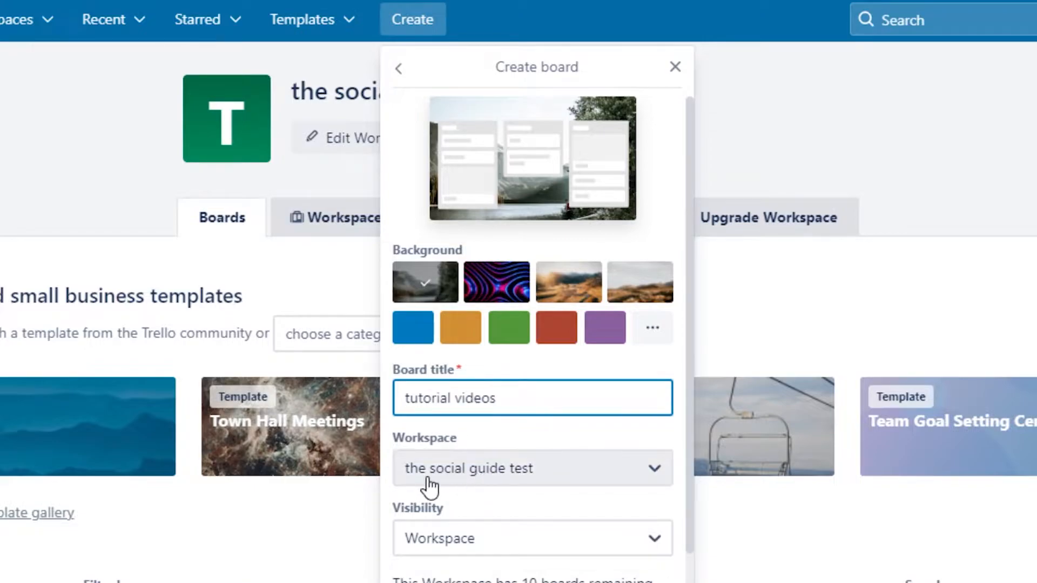
{"action": "left_click", "coordinate": [430, 481]}
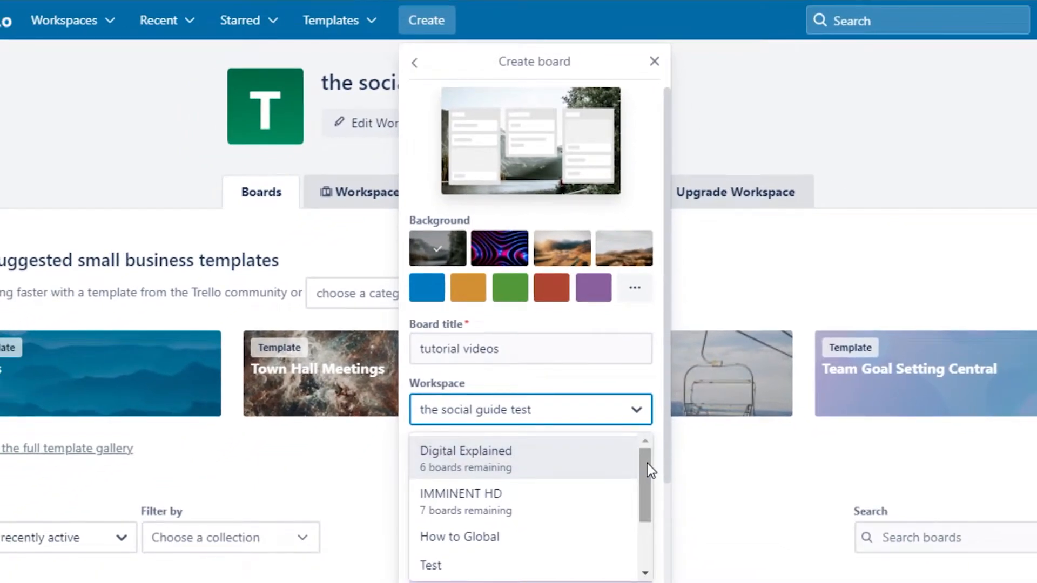
{"action": "left_click_drag", "start_coordinate": [649, 473], "coordinate": [639, 547]}
{"action": "left_click", "coordinate": [512, 564]}
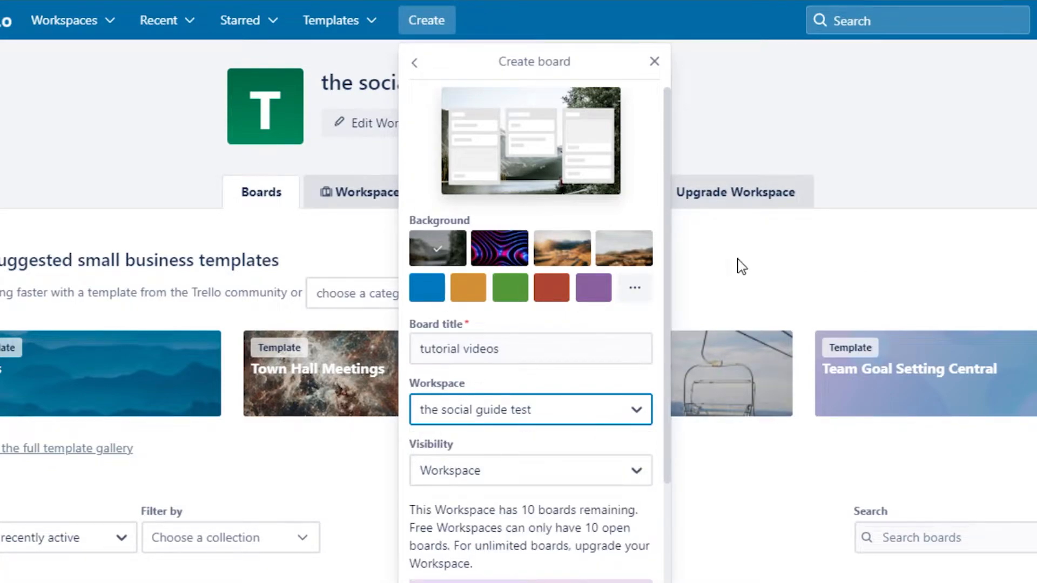
Set the new board's visibility to Workspace and create the board.
{"action": "scroll", "coordinate": [659, 331], "scroll_direction": "down", "scroll_amount": 3}
{"action": "left_click", "coordinate": [495, 351]}
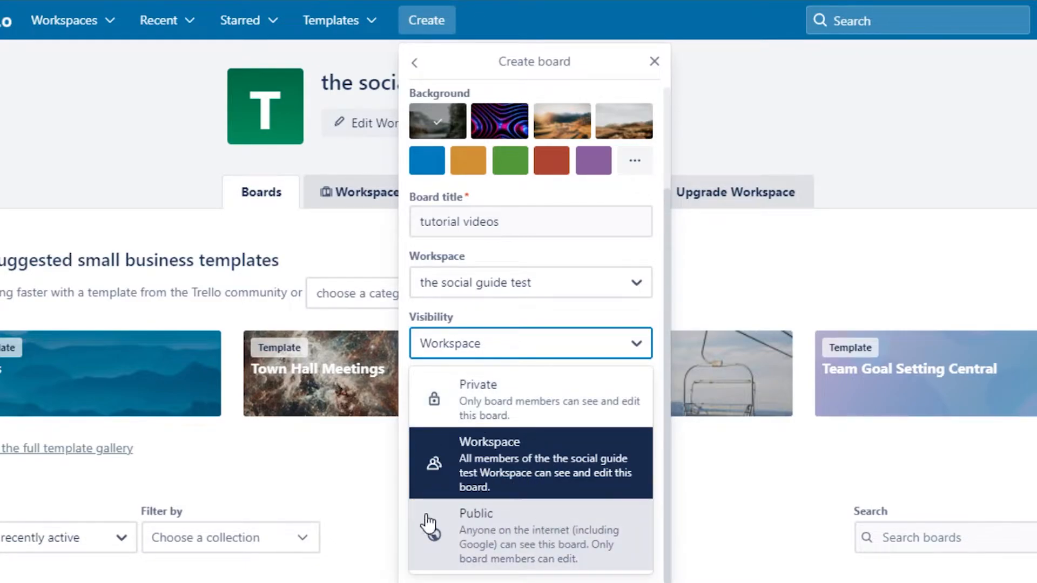
{"action": "left_click", "coordinate": [546, 481]}
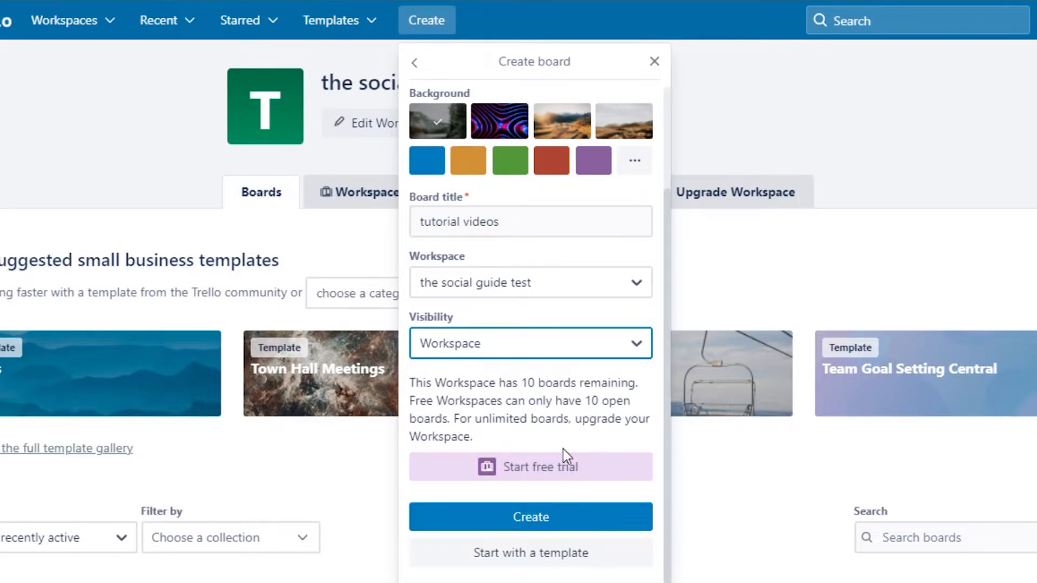
{"action": "left_click", "coordinate": [531, 515]}
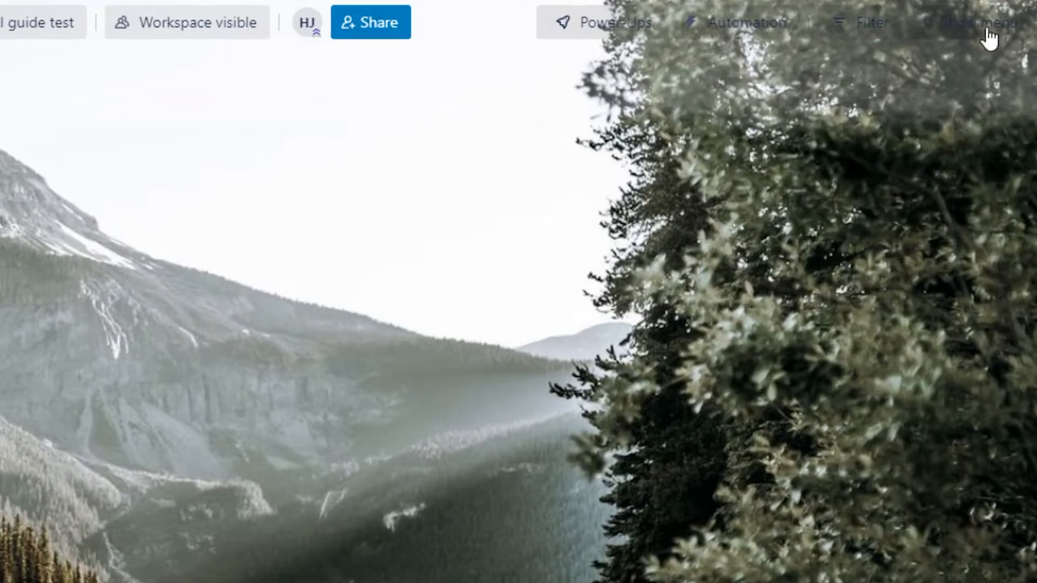
Change the board's background to solid red, and view the Unsplash photo backgrounds without picking one.
{"action": "left_click", "coordinate": [991, 39]}
{"action": "left_click", "coordinate": [815, 139]}
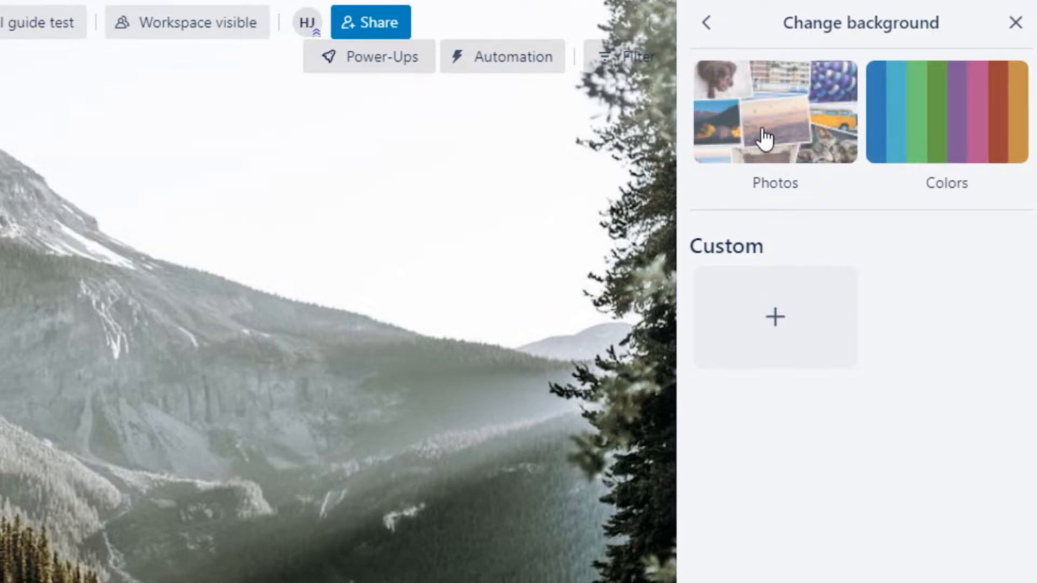
{"action": "left_click", "coordinate": [910, 109]}
{"action": "left_click", "coordinate": [963, 245]}
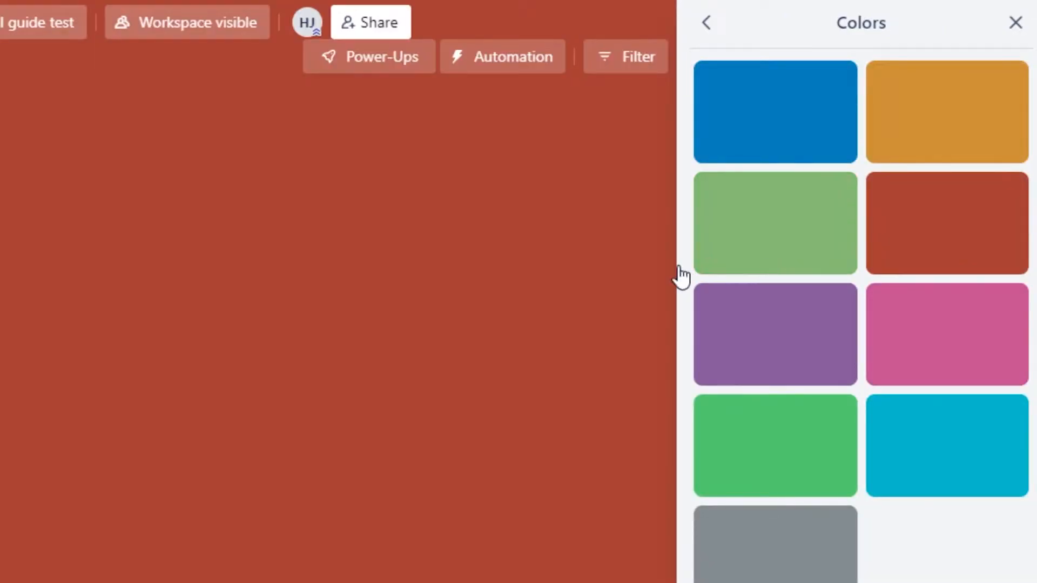
{"action": "left_click", "coordinate": [709, 22]}
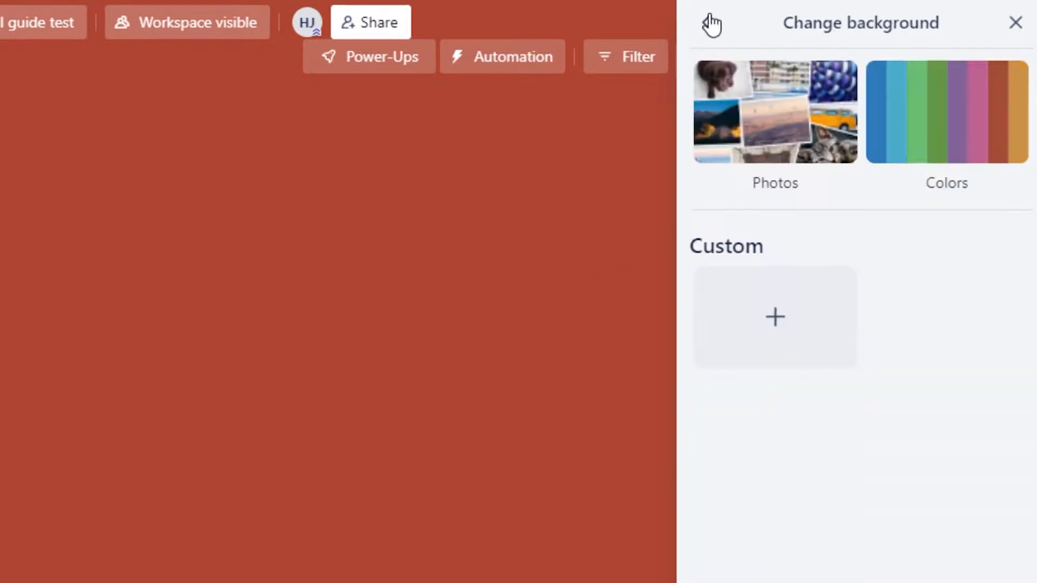
{"action": "left_click", "coordinate": [724, 122]}
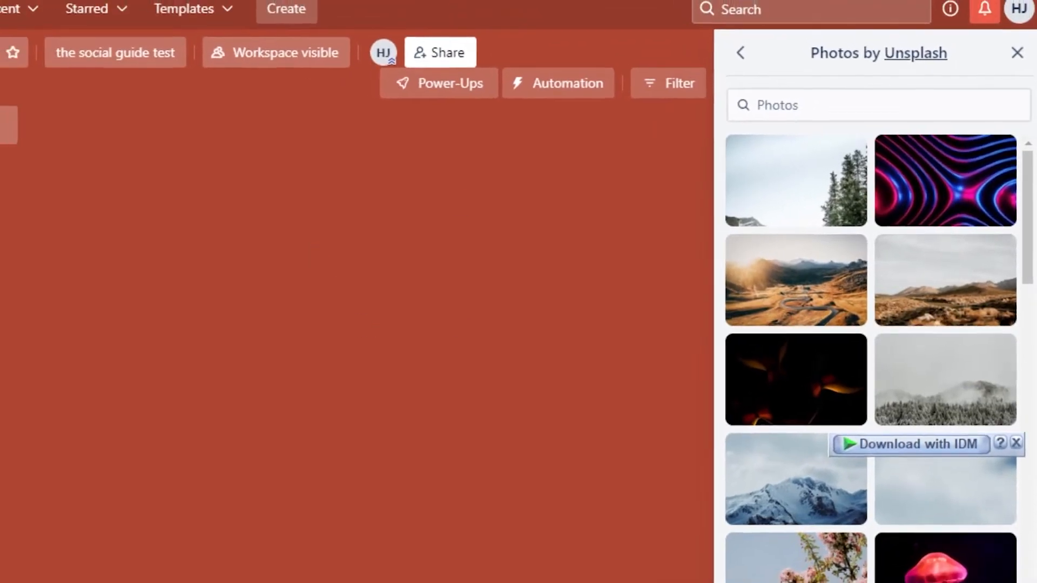
{"action": "left_click", "coordinate": [1017, 53]}
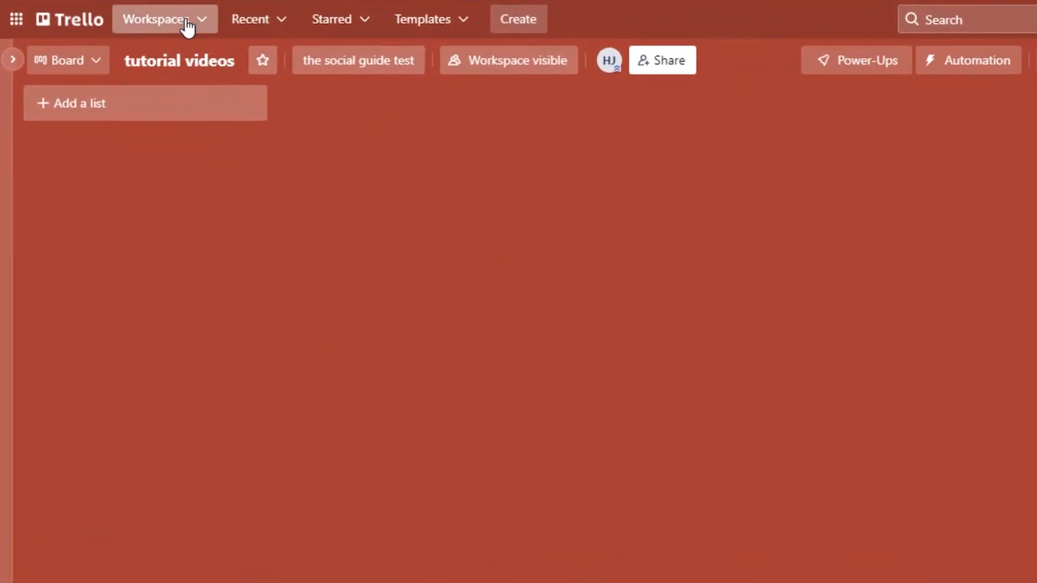
Look through the available workspaces, recent boards, starred boards, top templates and creation options.
{"action": "left_click", "coordinate": [188, 24]}
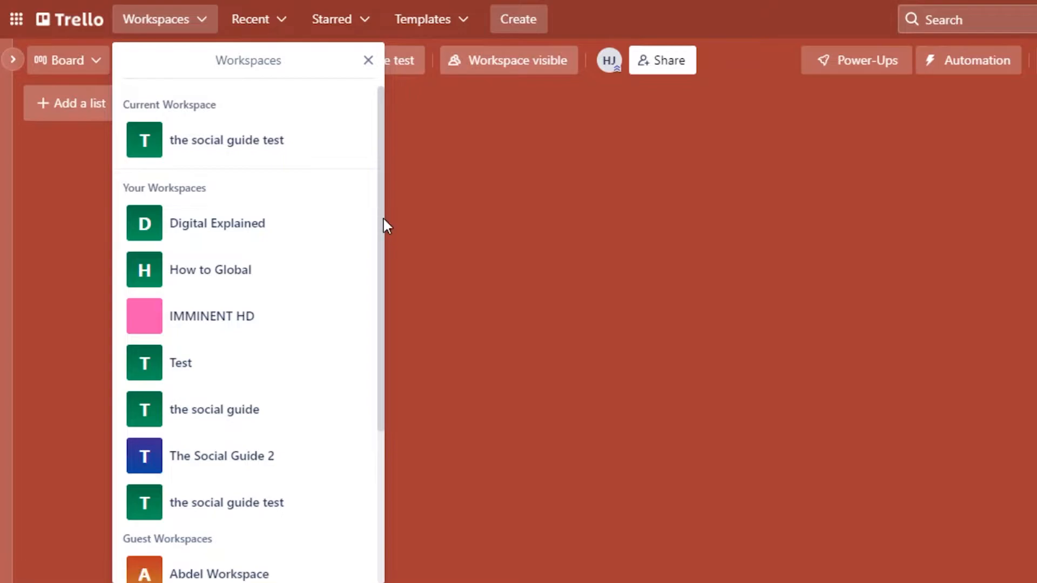
{"action": "left_click_drag", "start_coordinate": [382, 216], "coordinate": [370, 382]}
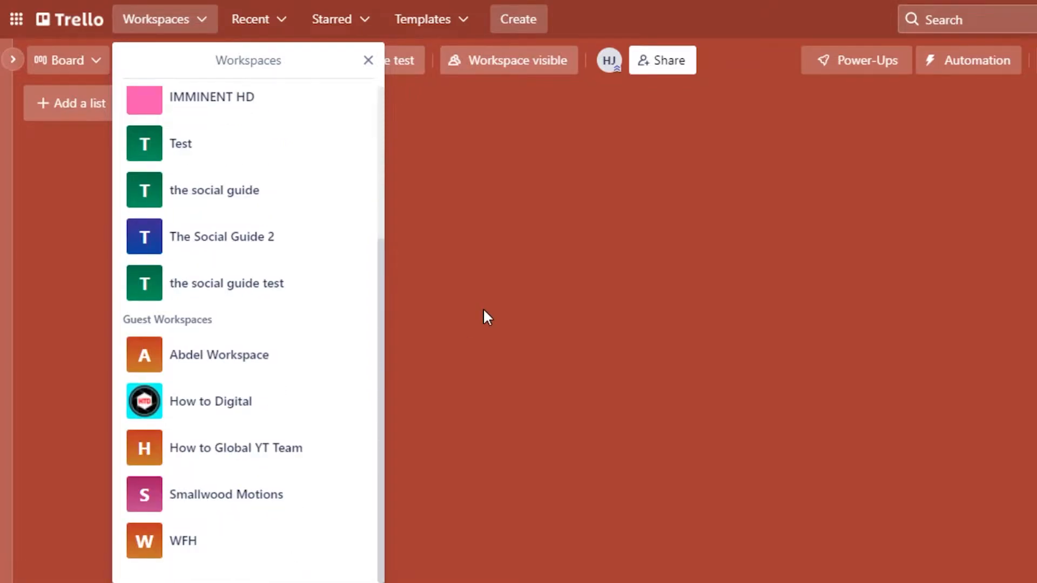
{"action": "left_click", "coordinate": [254, 20]}
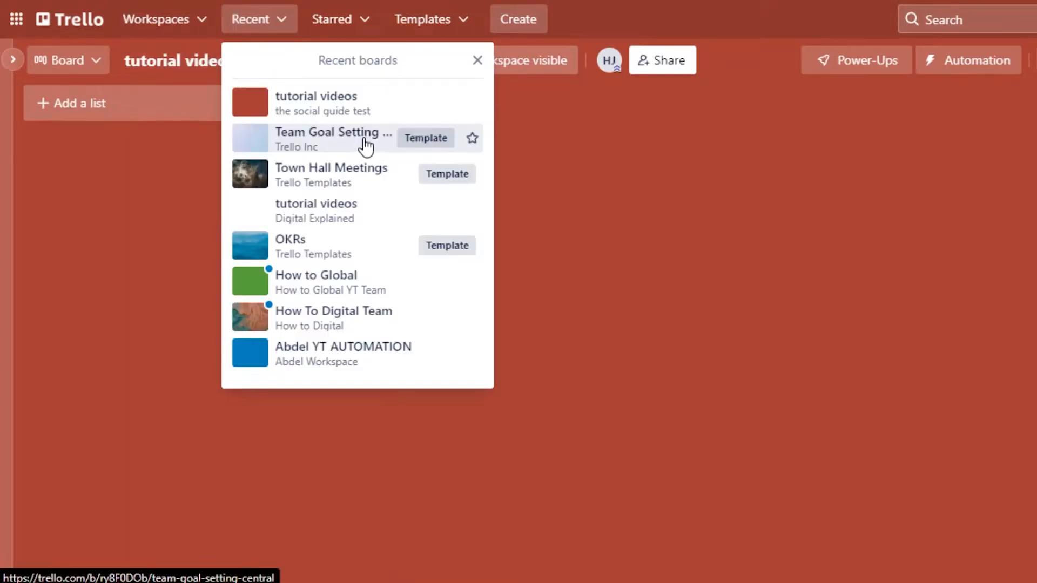
{"action": "left_click", "coordinate": [350, 21]}
{"action": "left_click", "coordinate": [422, 25]}
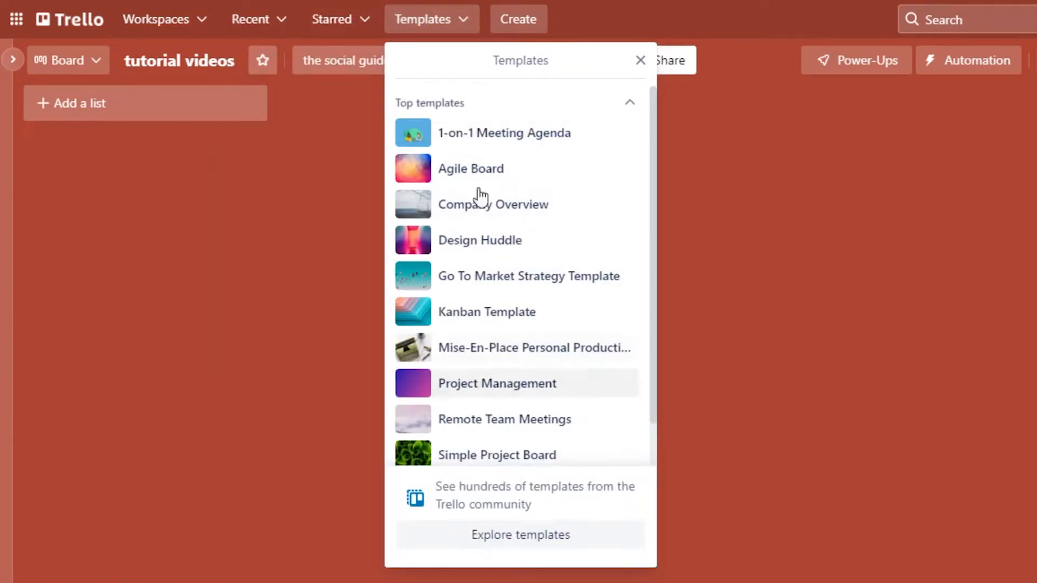
{"action": "left_click", "coordinate": [530, 26]}
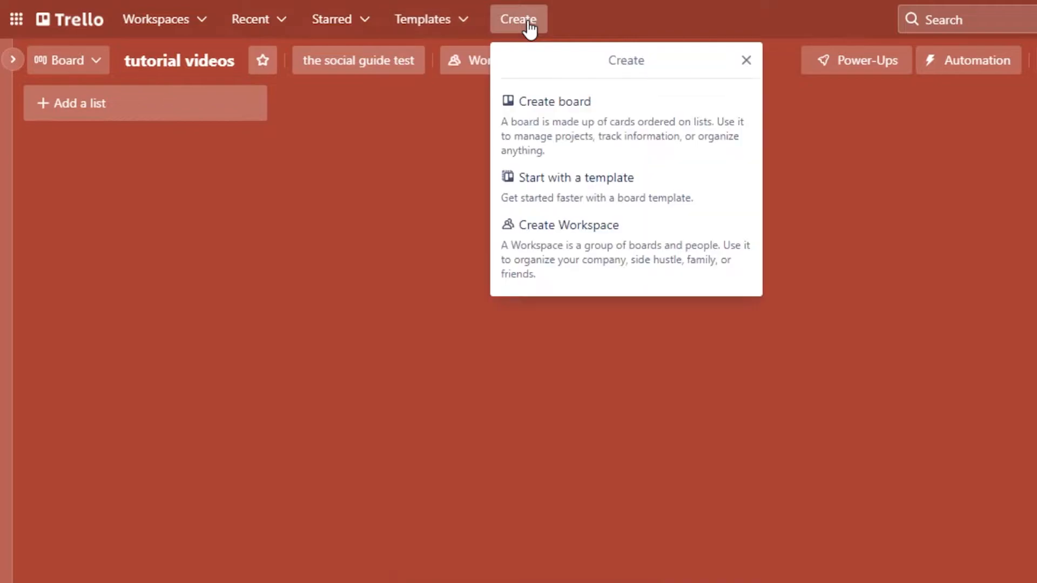
{"action": "left_click", "coordinate": [379, 270]}
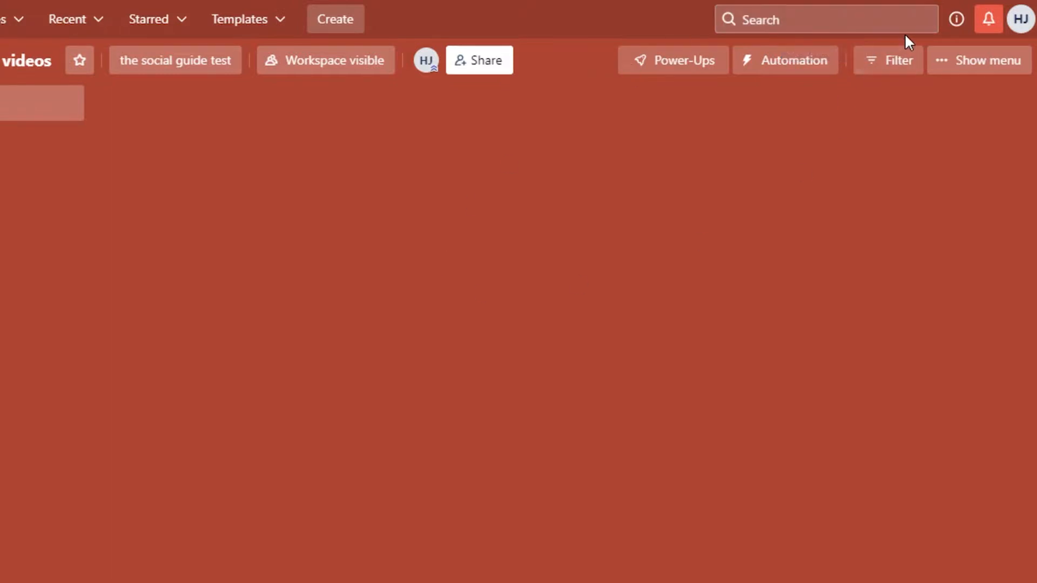
Examine the board's Power-Ups, automation options and card filters, including the label filters.
{"action": "left_click", "coordinate": [683, 63]}
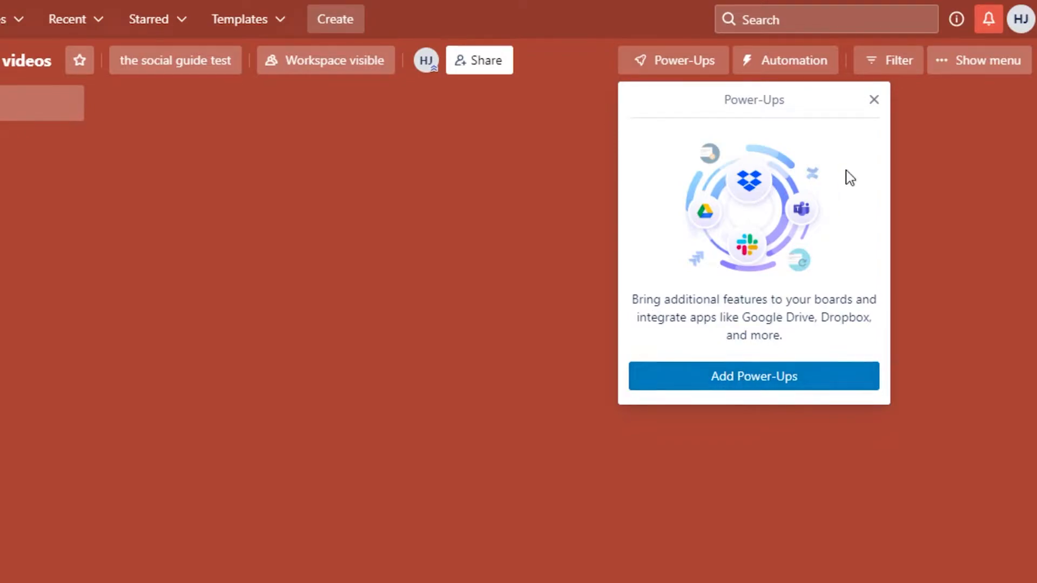
{"action": "left_click", "coordinate": [874, 99]}
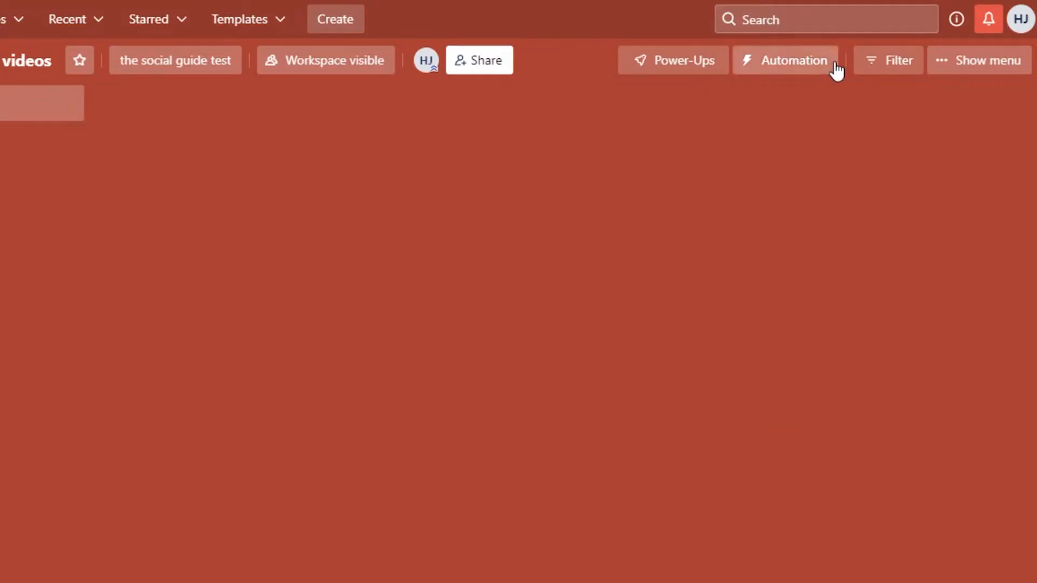
{"action": "left_click", "coordinate": [794, 64]}
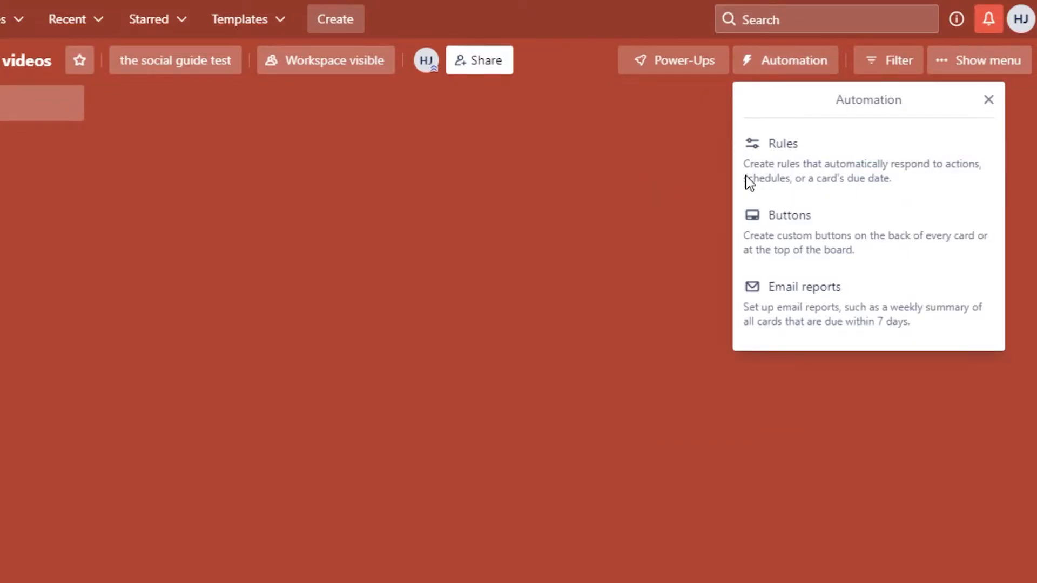
{"action": "left_click", "coordinate": [892, 65]}
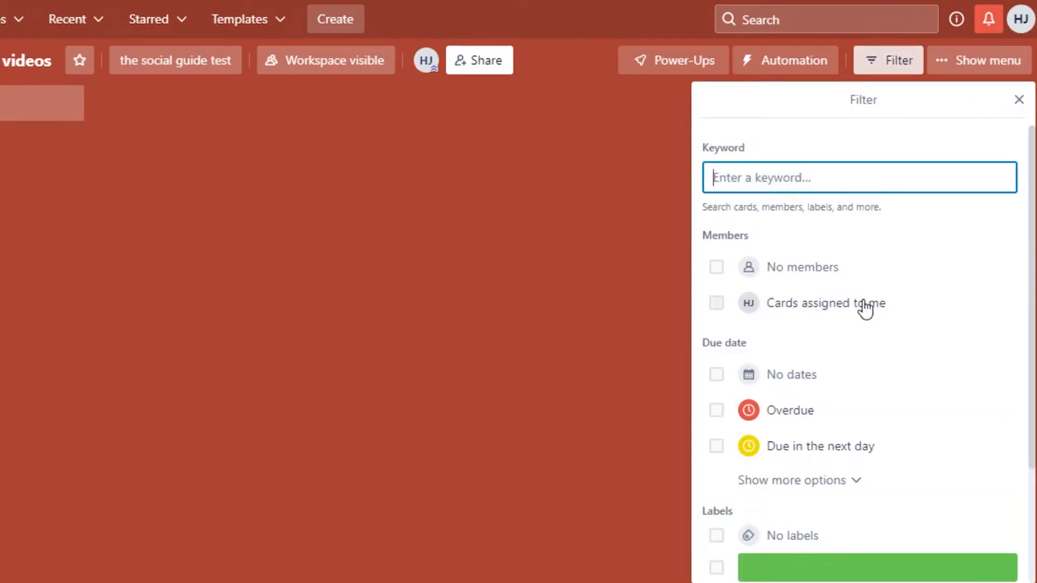
{"action": "left_click_drag", "start_coordinate": [1033, 219], "coordinate": [1034, 303]}
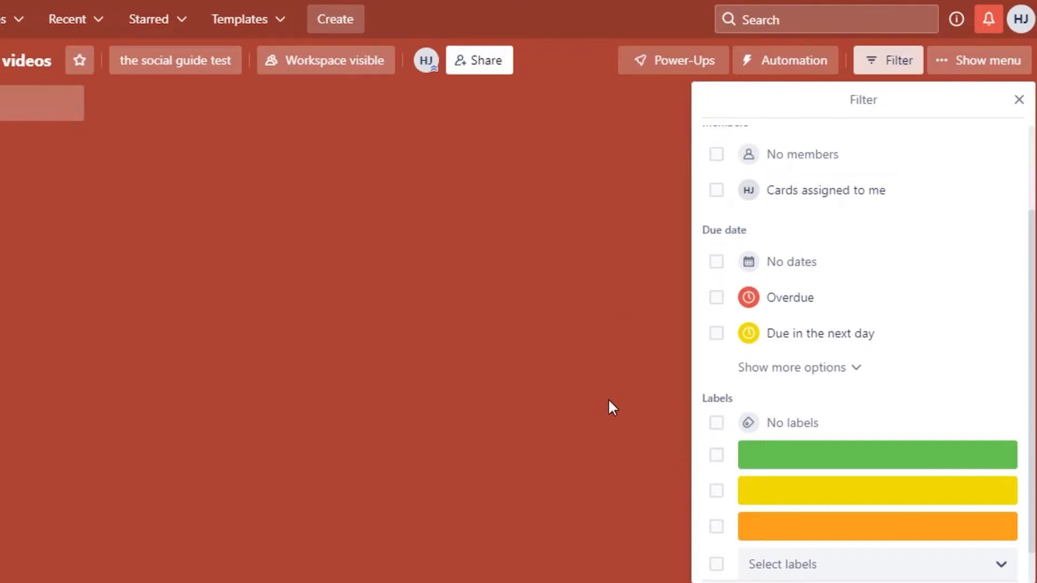
{"action": "left_click", "coordinate": [560, 416]}
Glance at the background photos again and review the alternative views offered for the board.
{"action": "left_click", "coordinate": [979, 65]}
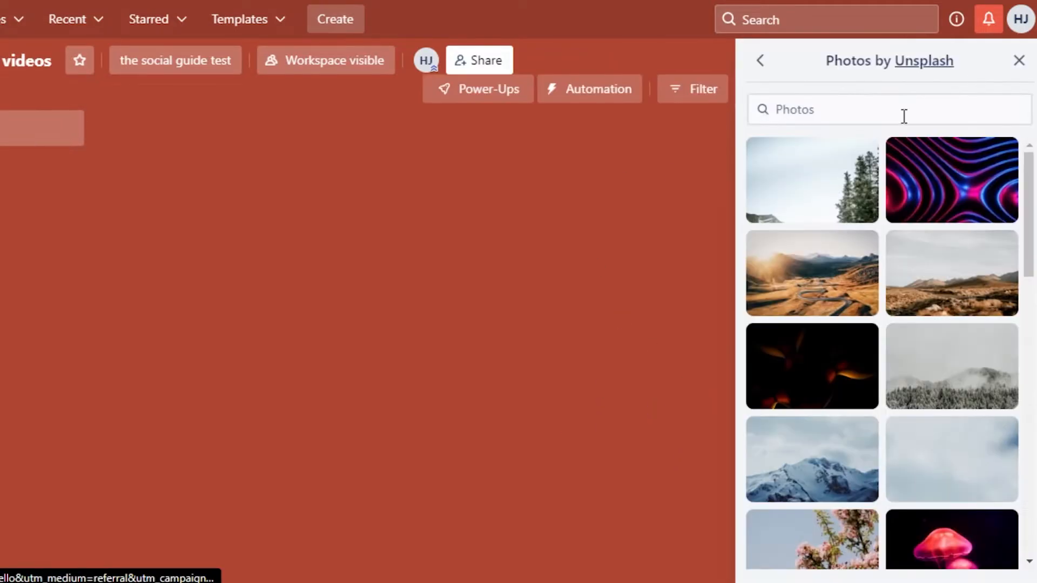
{"action": "left_click", "coordinate": [1020, 62]}
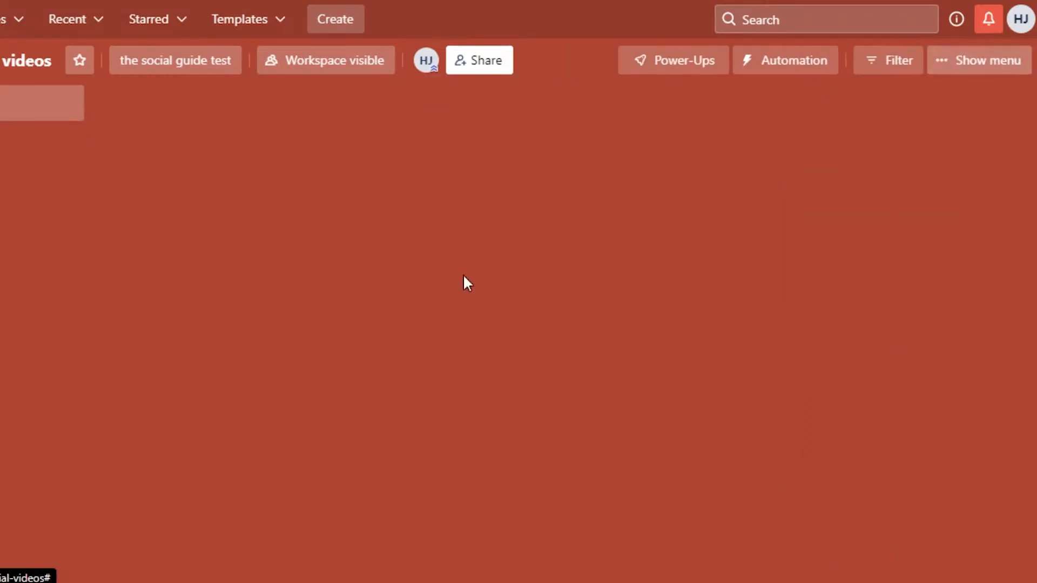
{"action": "left_click", "coordinate": [22, 60]}
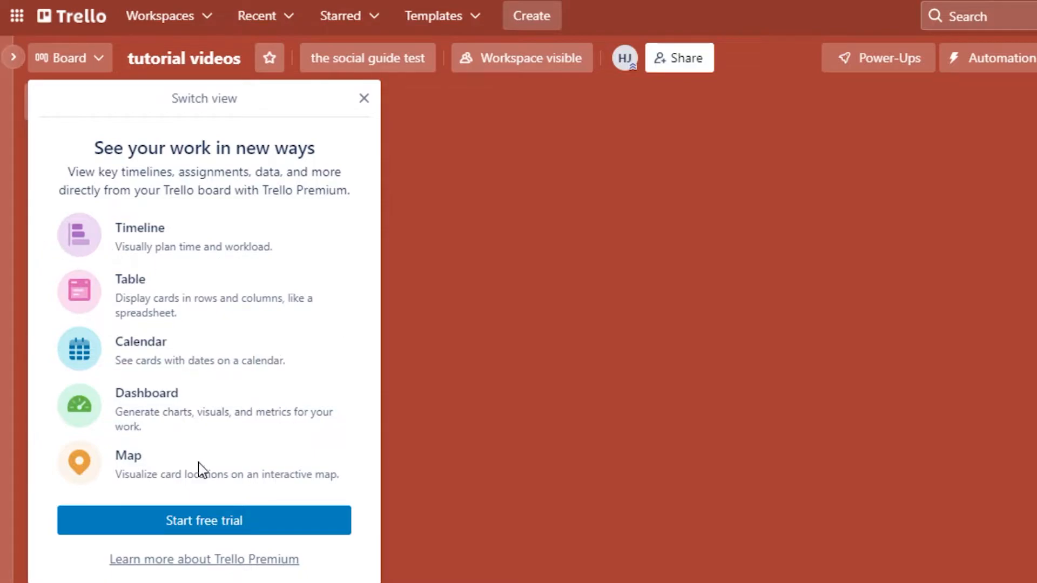
{"action": "left_click", "coordinate": [535, 422]}
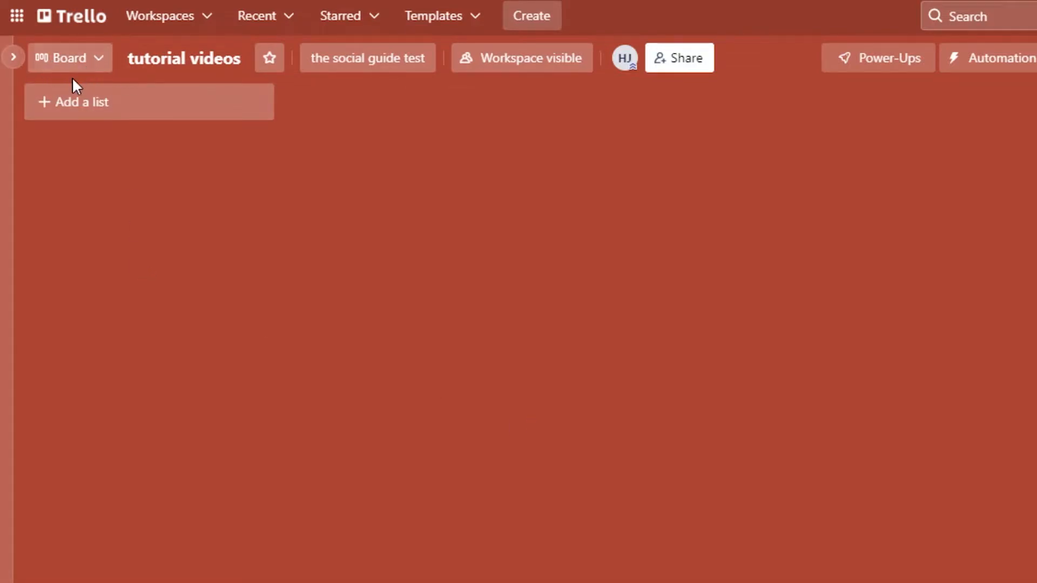
Add three lists to the board, titled "TO DO", "IN PROGRESS" and "COMPLETED".
{"action": "left_click", "coordinate": [87, 105]}
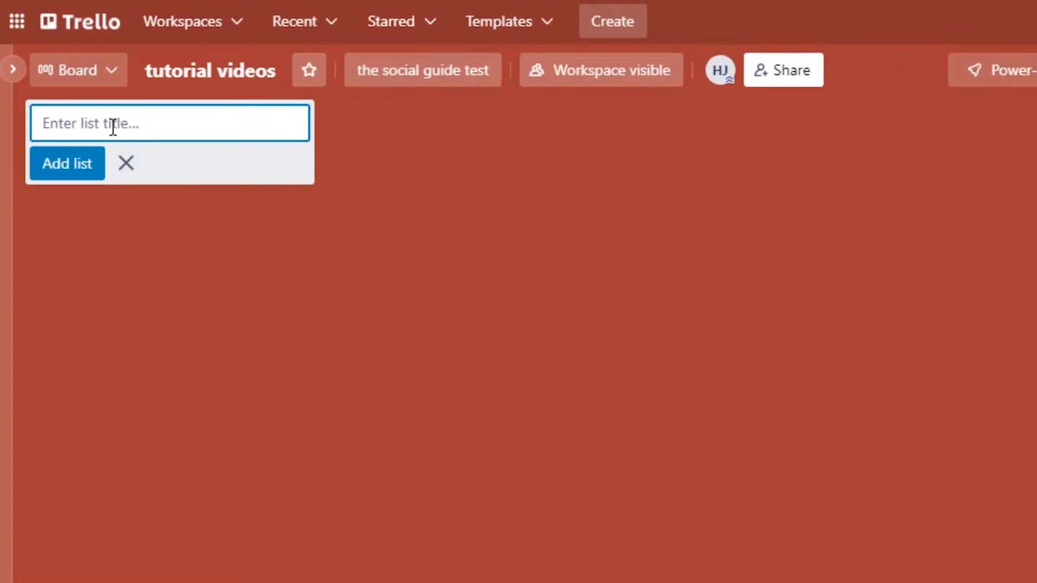
{"action": "type", "text": "TO DO"}
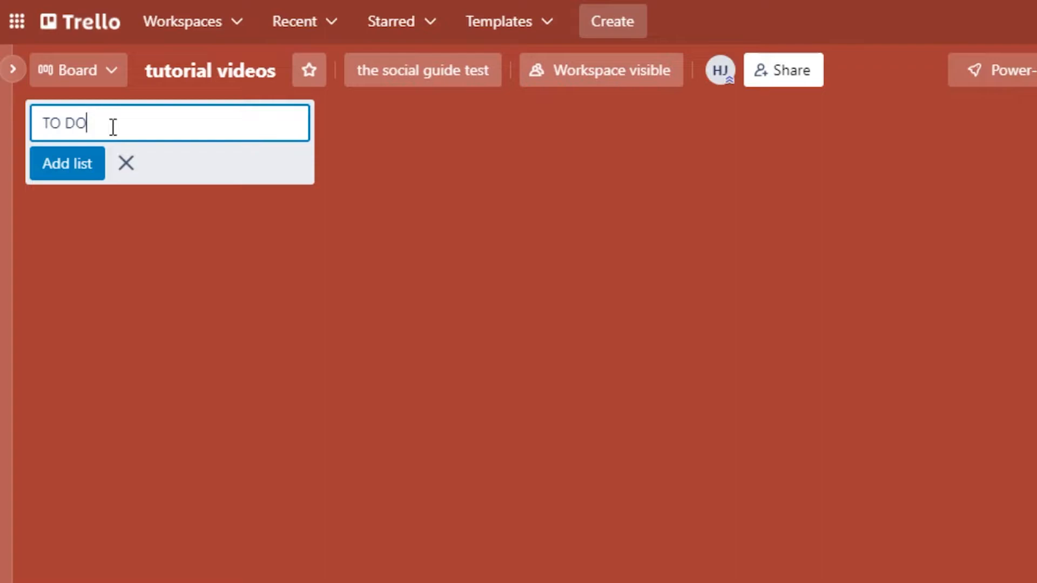
{"action": "key", "text": "Return"}
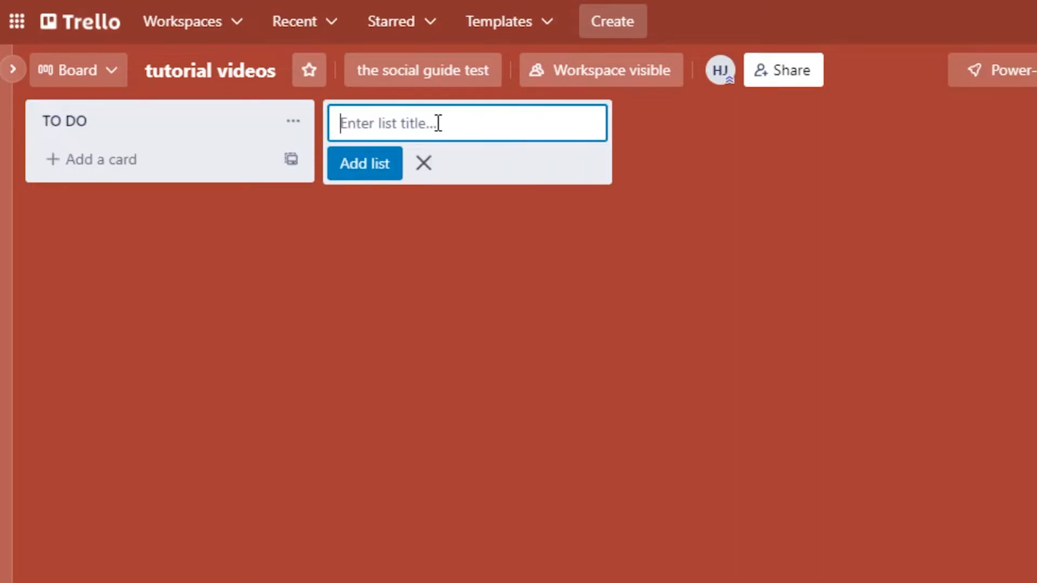
{"action": "type", "text": "IN P"}
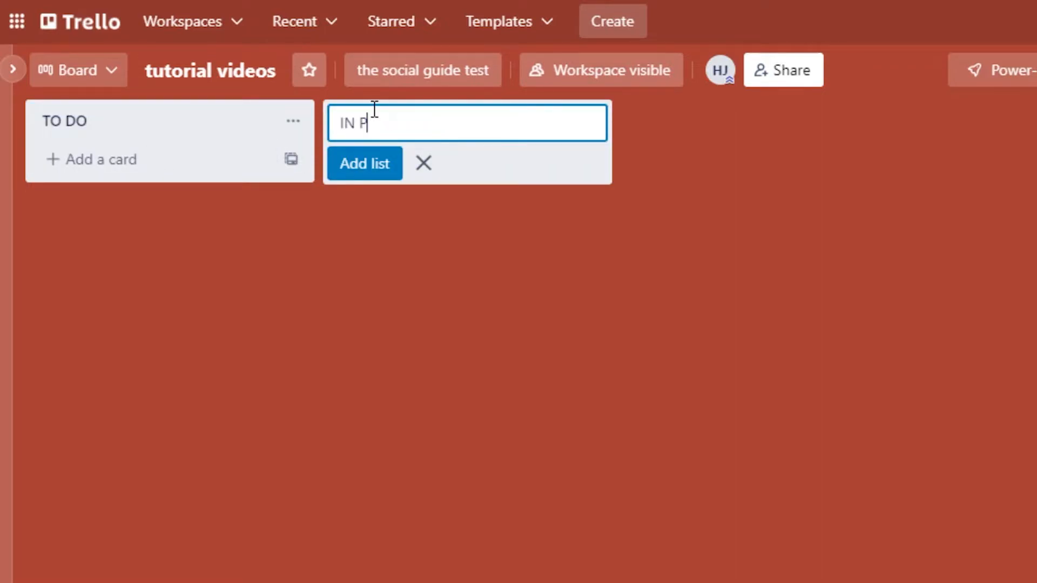
{"action": "type", "text": "ROGRESS"}
{"action": "key", "text": "Return"}
{"action": "type", "text": "COMPLETED"}
{"action": "key", "text": "Return"}
Add two more lists after COMPLETED, titled "ERROR" and "TO BE DONE LATER".
{"action": "type", "text": "ERROR"}
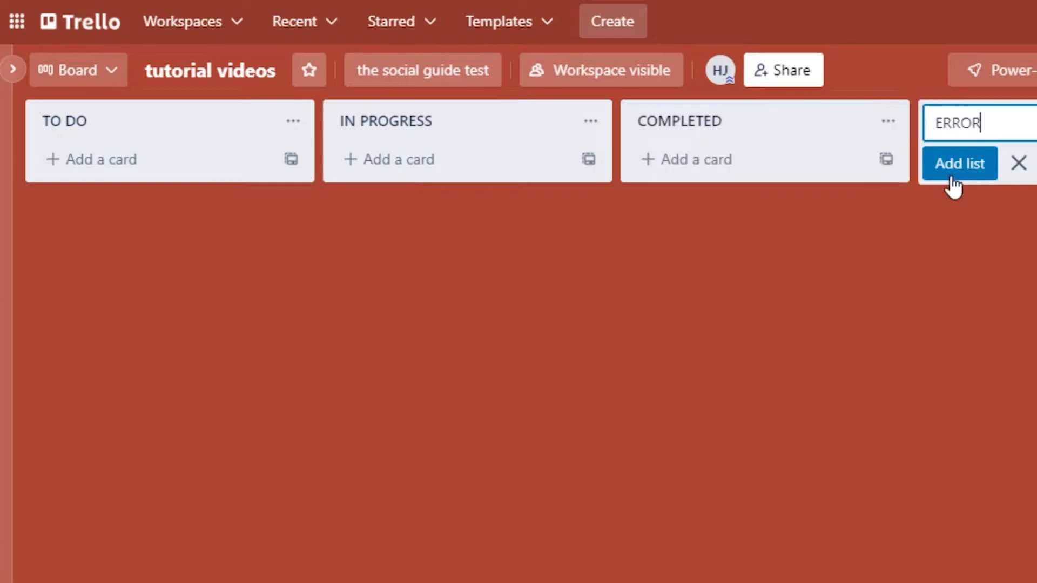
{"action": "left_click", "coordinate": [951, 185]}
{"action": "type", "text": "TO BE DONE LATER"}
{"action": "key", "text": "Return"}
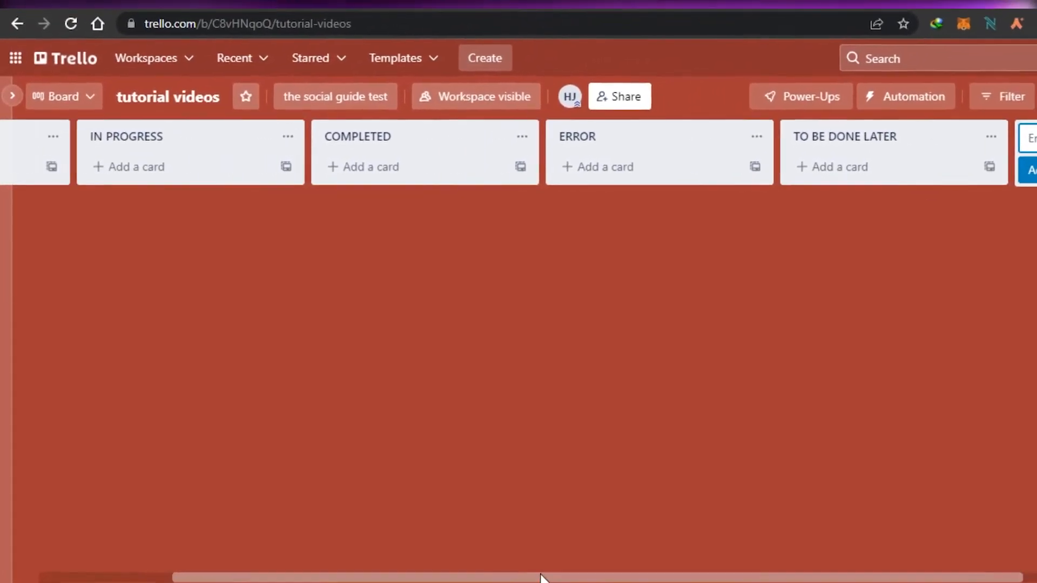
{"action": "left_click_drag", "start_coordinate": [586, 578], "coordinate": [336, 522]}
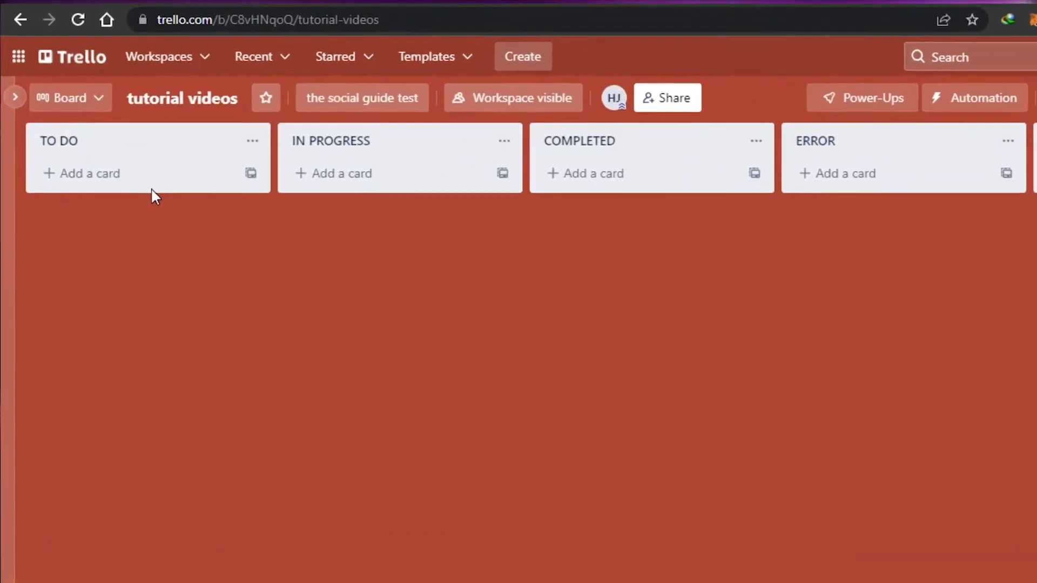
Add a card titled "TASK 1" to the TO DO list.
{"action": "left_click", "coordinate": [108, 173]}
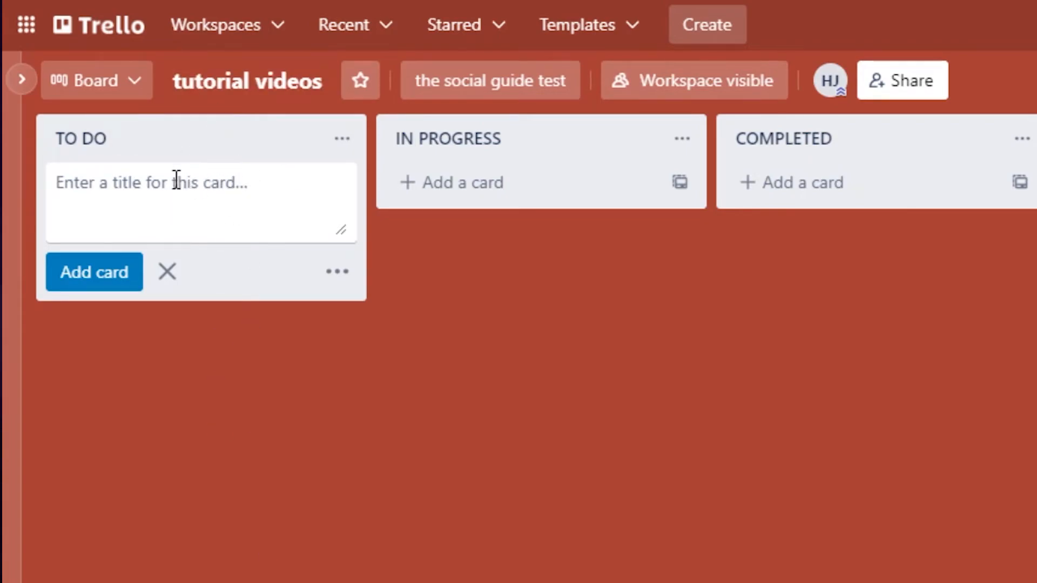
{"action": "type", "text": "TASK 1"}
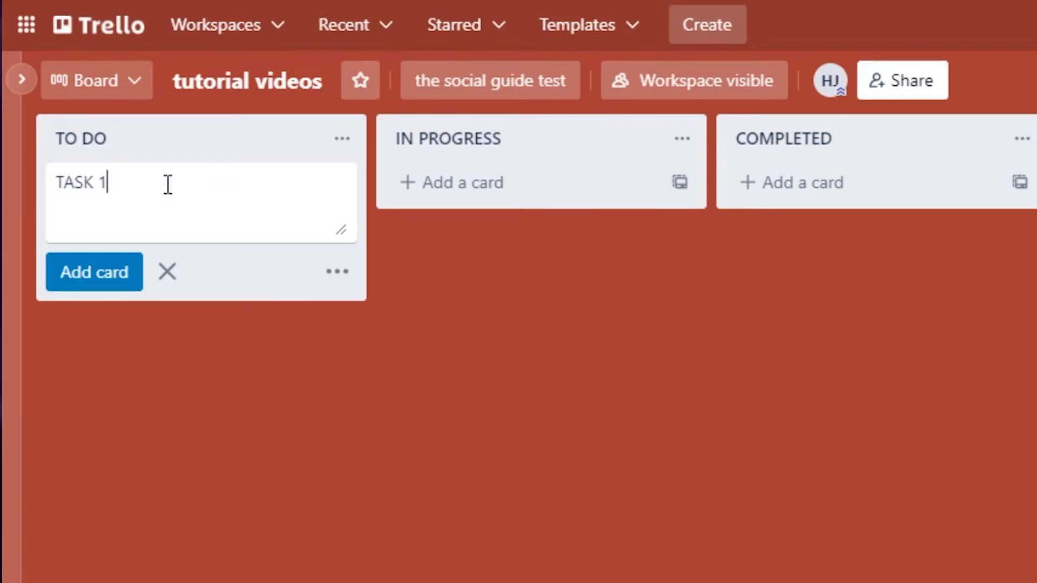
{"action": "left_click", "coordinate": [111, 291]}
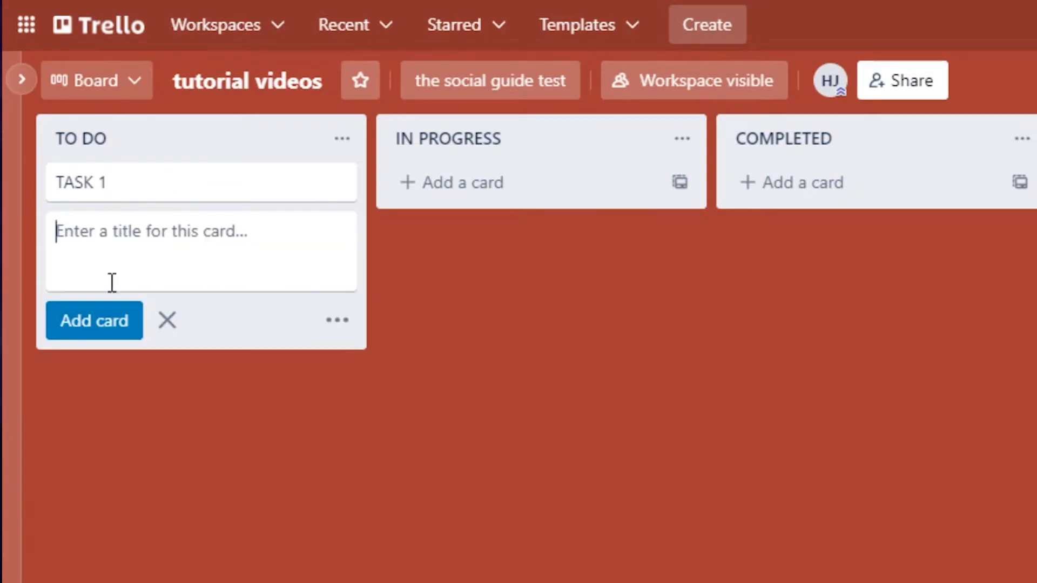
Open the TASK 1 card and assign the listed board member to it.
{"action": "left_click", "coordinate": [165, 188]}
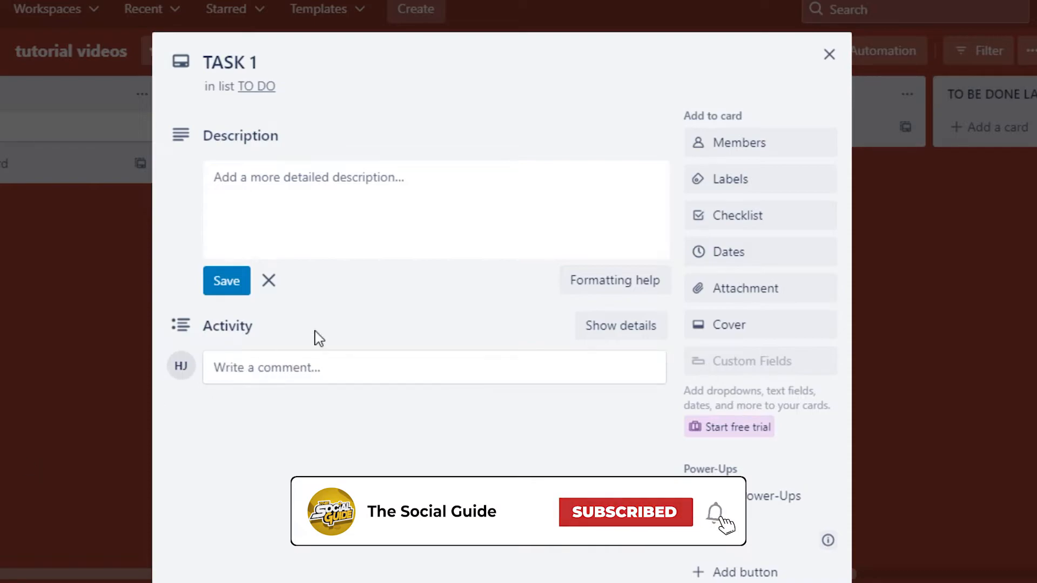
{"action": "left_click", "coordinate": [744, 143]}
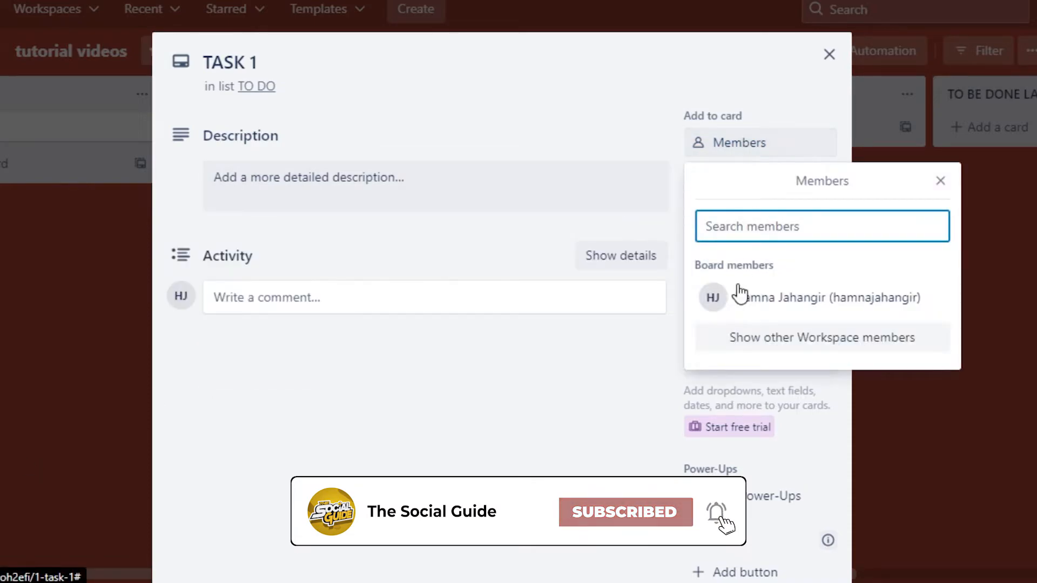
{"action": "left_click", "coordinate": [724, 304]}
Name the green label "Editing", the yellow label "Vo done" and the orange label "editing done".
{"action": "left_click", "coordinate": [722, 181]}
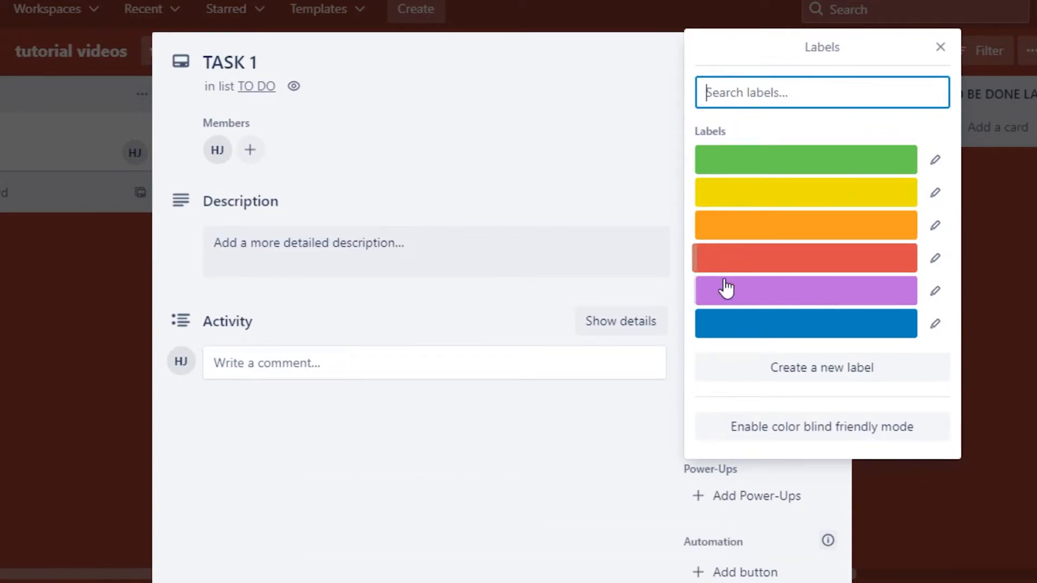
{"action": "left_click", "coordinate": [746, 160]}
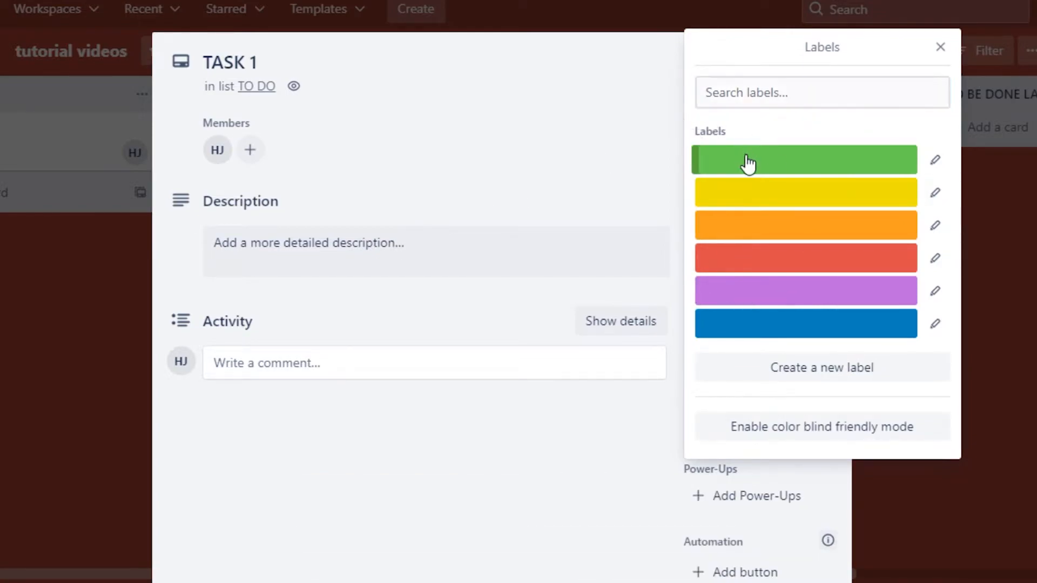
{"action": "left_click", "coordinate": [935, 160]}
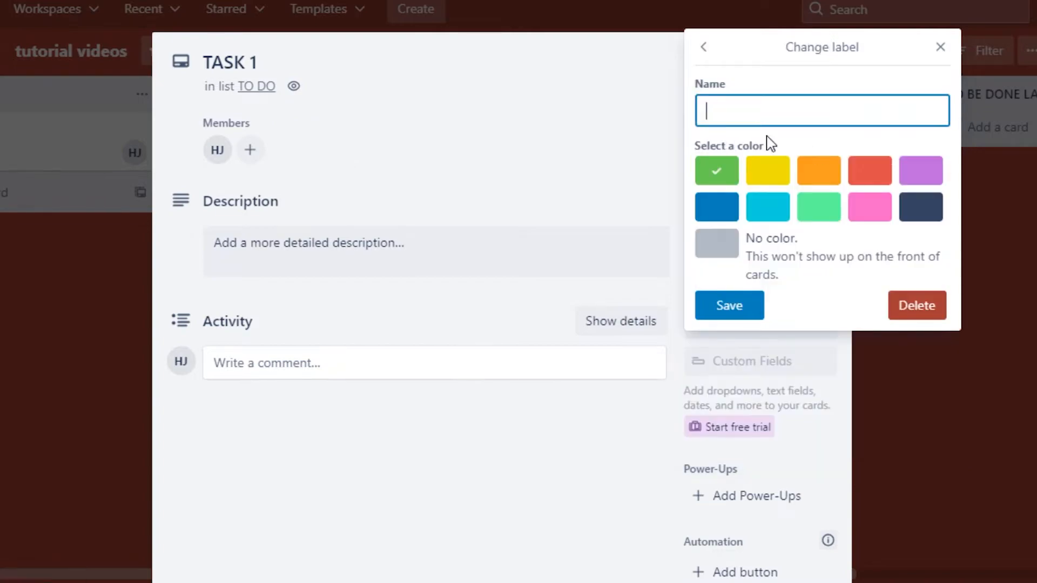
{"action": "type", "text": "ED"}
{"action": "left_click", "coordinate": [721, 313]}
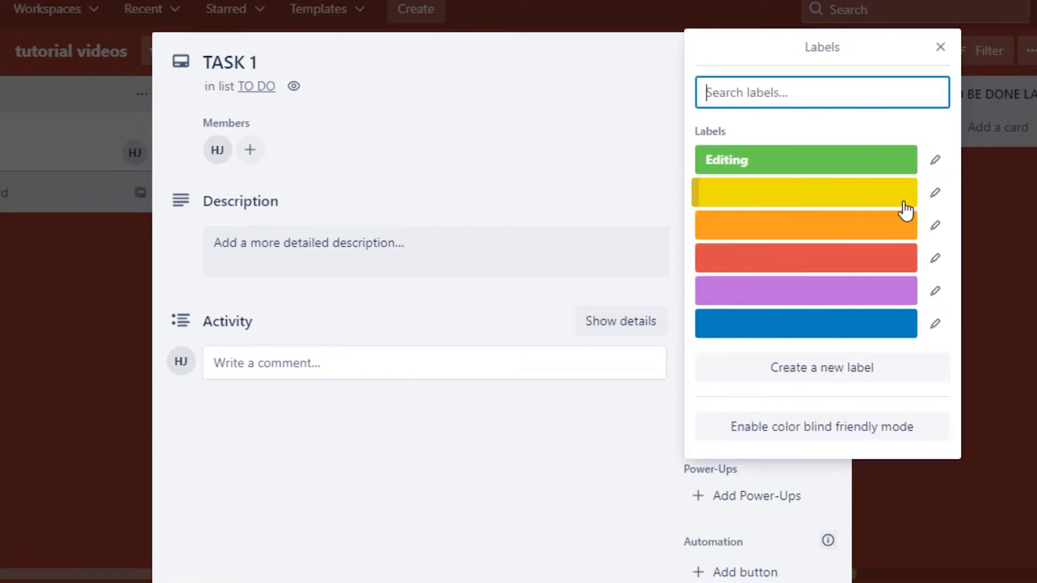
{"action": "left_click", "coordinate": [936, 195]}
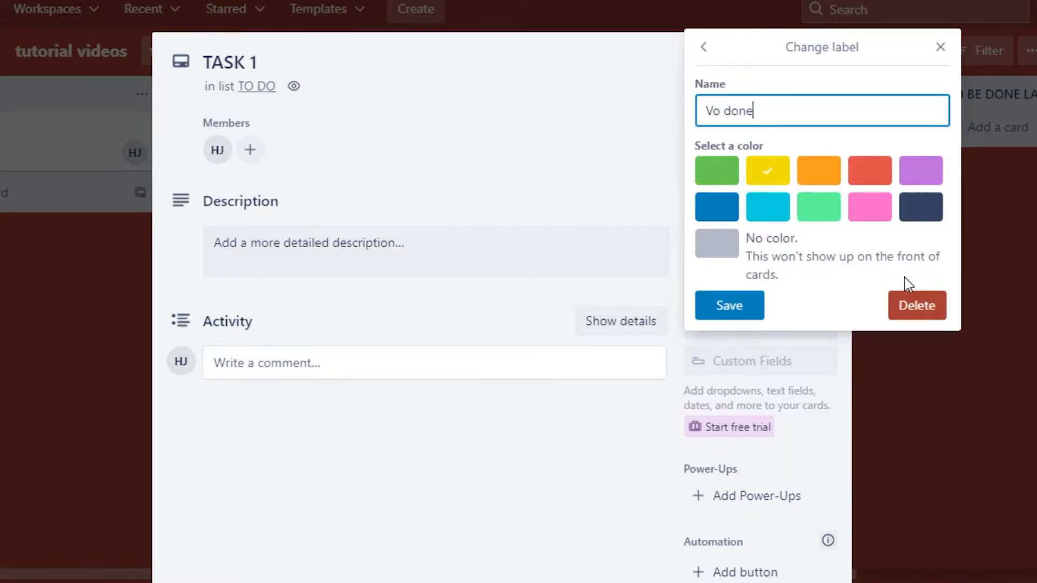
{"action": "left_click", "coordinate": [755, 302]}
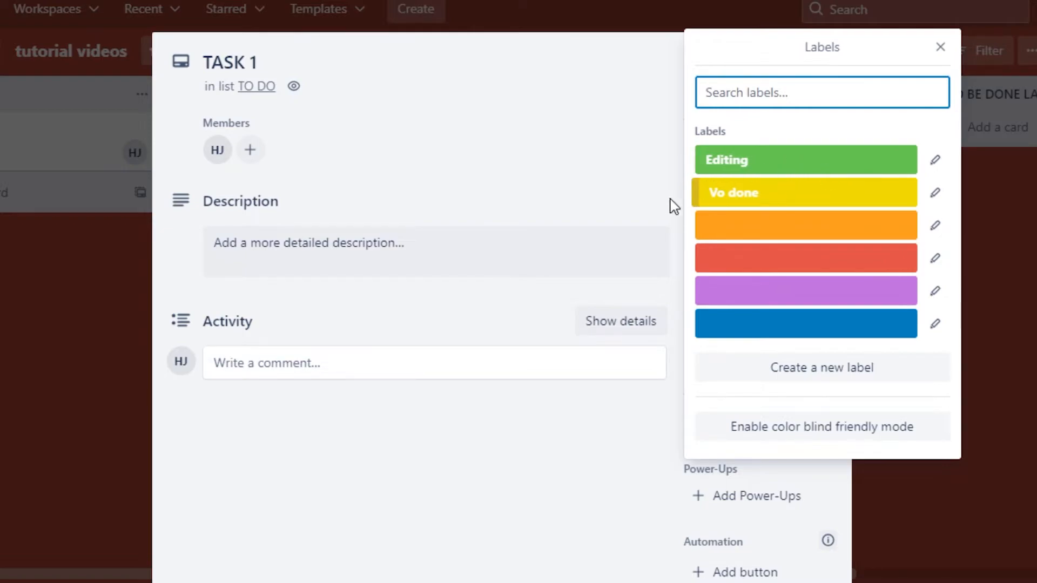
{"action": "left_click", "coordinate": [938, 227]}
{"action": "type", "text": "editing done"}
{"action": "key", "text": "Return"}
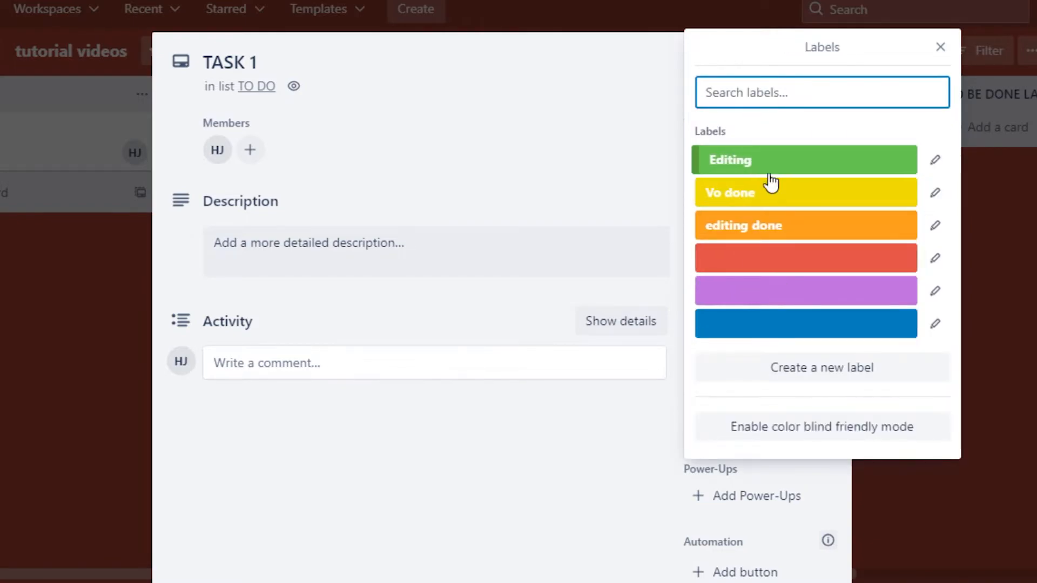
Apply the "Vo done" and "Editing" labels to the TASK 1 card.
{"action": "left_click", "coordinate": [751, 192]}
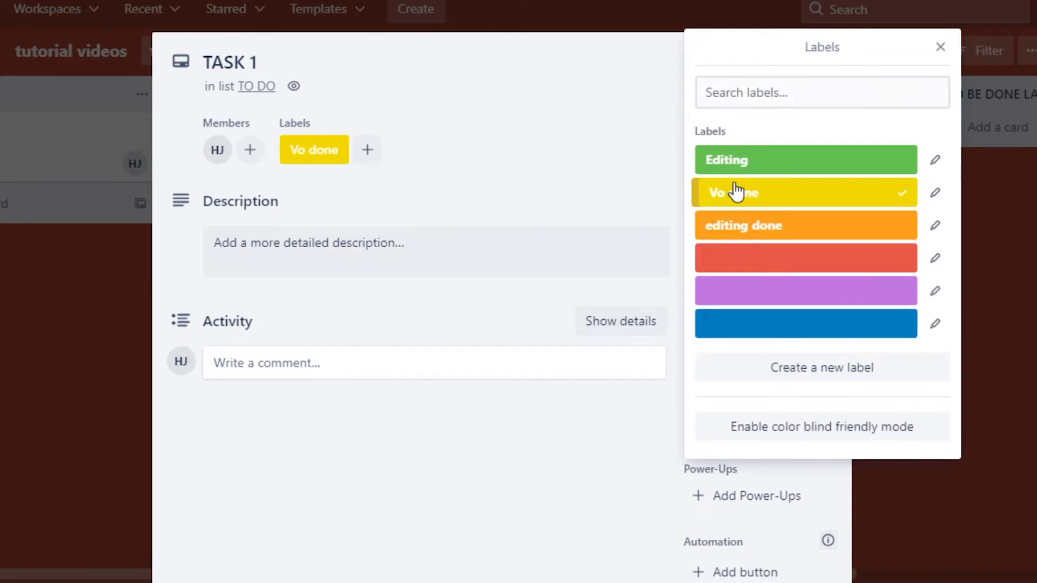
{"action": "left_click", "coordinate": [764, 161]}
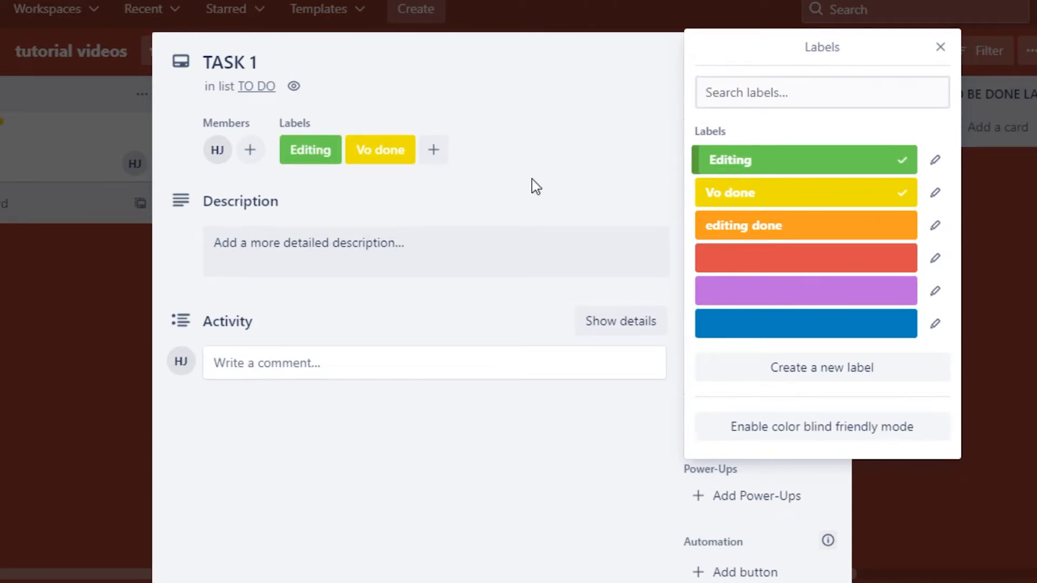
{"action": "left_click", "coordinate": [937, 49]}
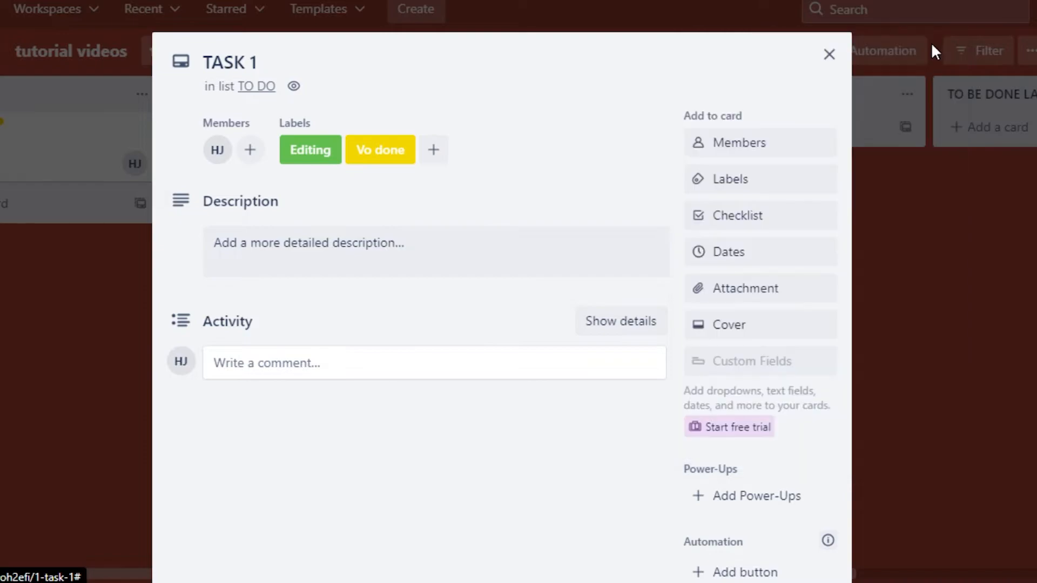
Set the due date of TASK 1 to 04/22/2022 and save it.
{"action": "left_click", "coordinate": [718, 253]}
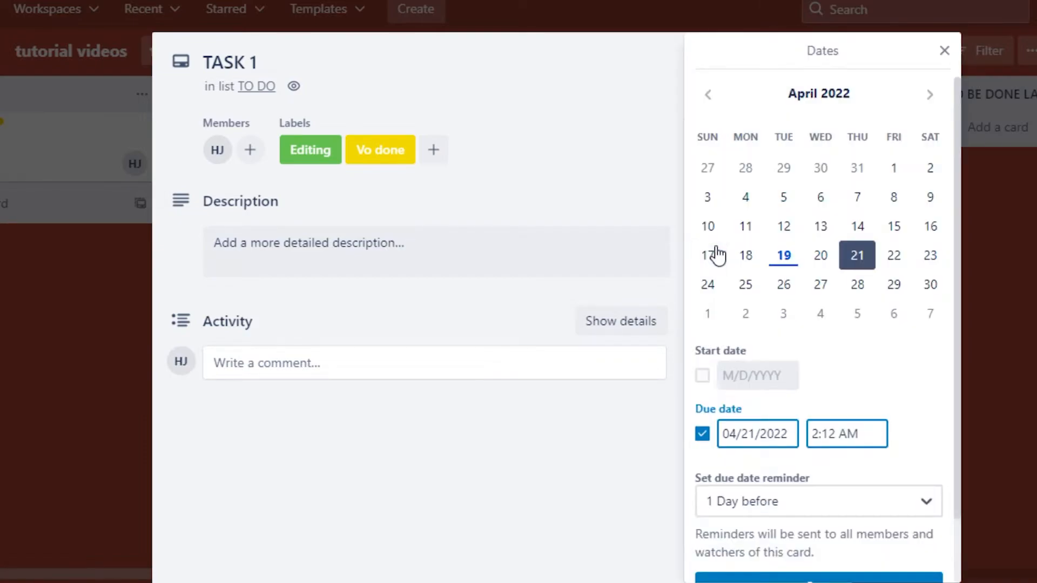
{"action": "left_click", "coordinate": [893, 254]}
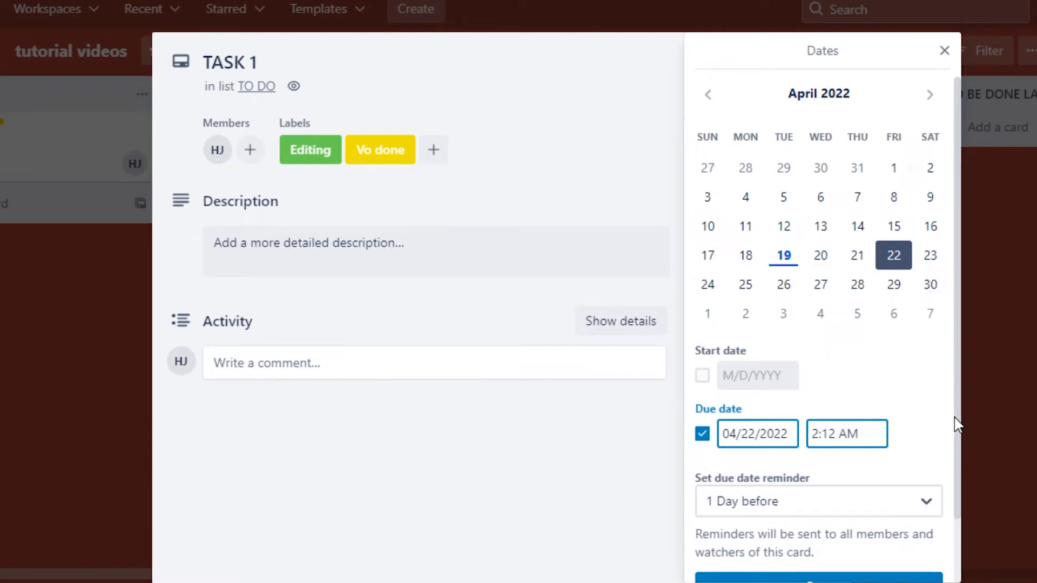
{"action": "scroll", "coordinate": [957, 425], "scroll_direction": "down", "scroll_amount": 2}
{"action": "left_click", "coordinate": [864, 517]}
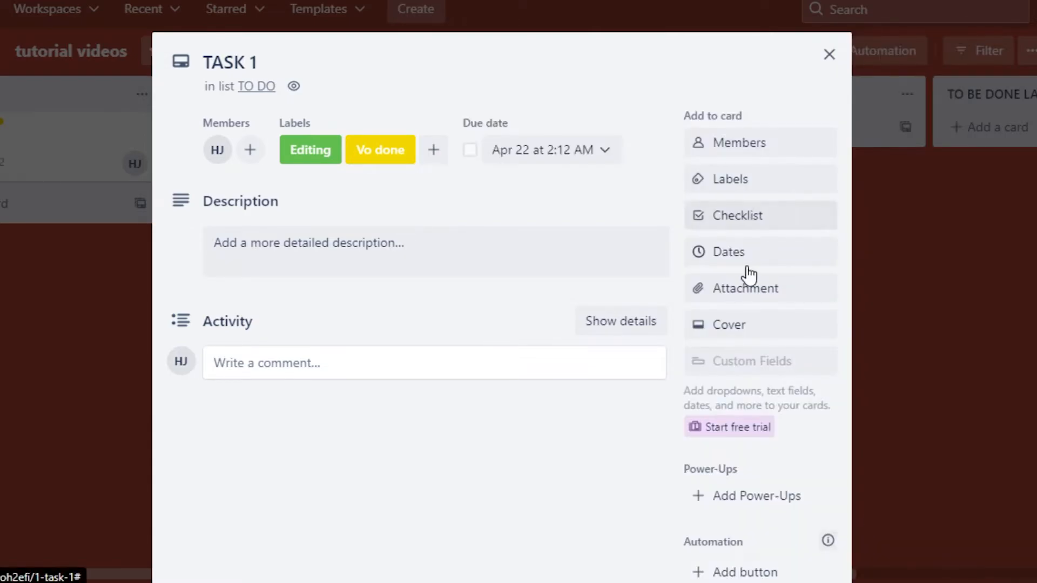
Give TASK 1 the Unsplash cover photo with blue and pink wavy lines on black.
{"action": "left_click", "coordinate": [741, 327]}
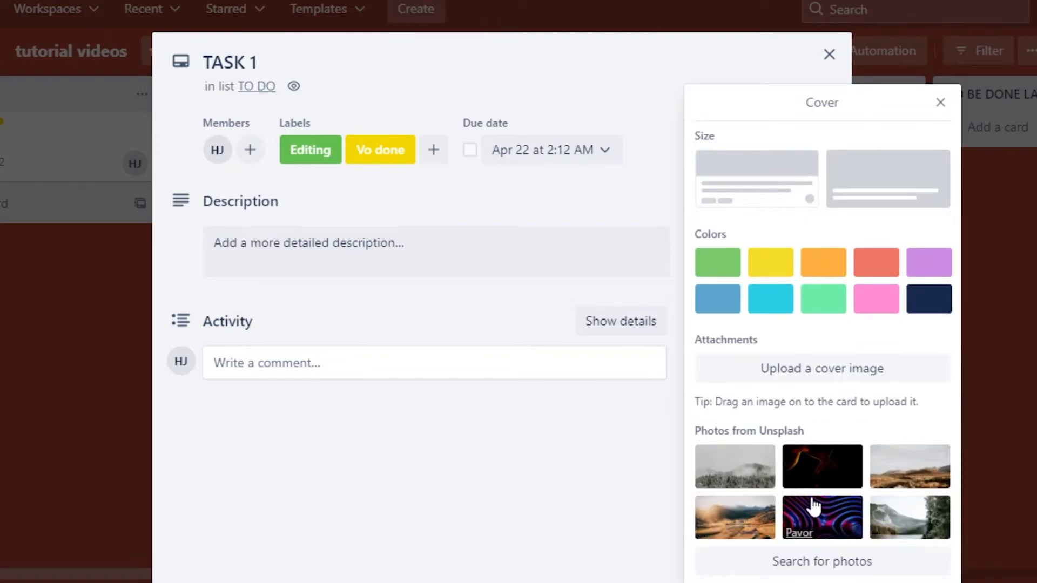
{"action": "left_click", "coordinate": [819, 521]}
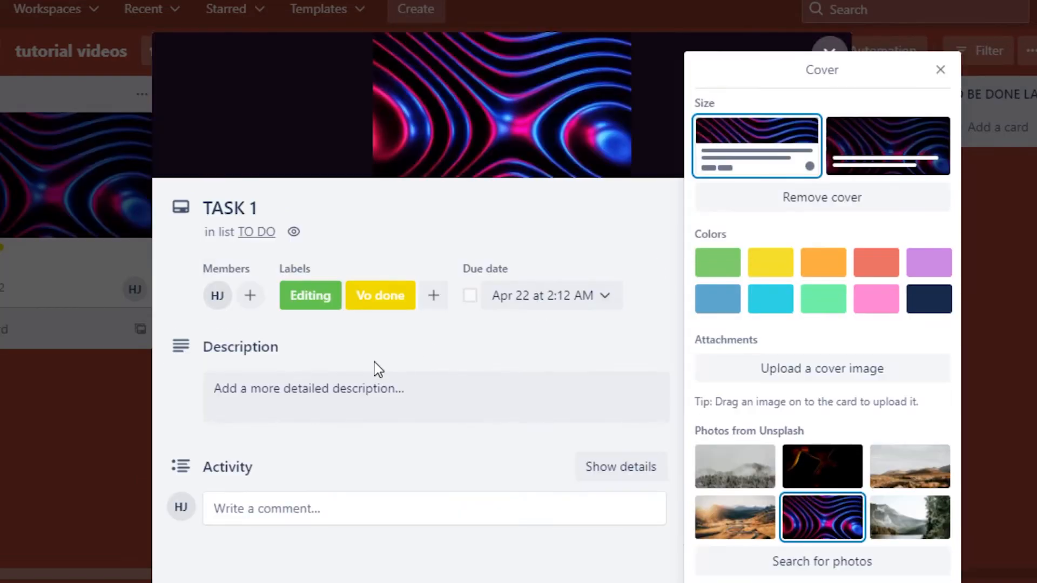
{"action": "left_click", "coordinate": [940, 70]}
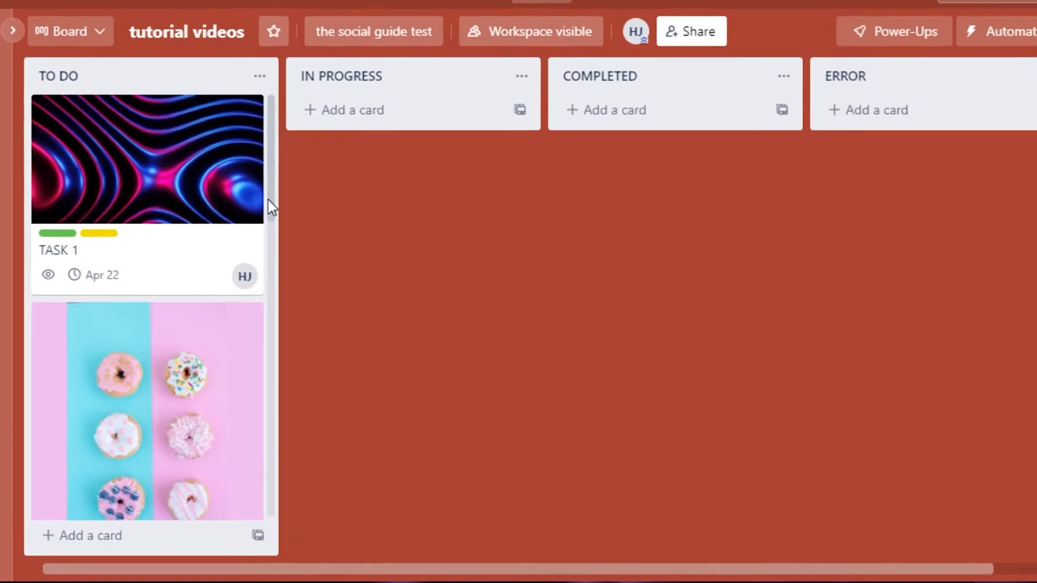
Move the Task 2 card from TO DO to IN PROGRESS and the task 5 card to COMPLETED.
{"action": "left_click_drag", "start_coordinate": [274, 163], "coordinate": [272, 419]}
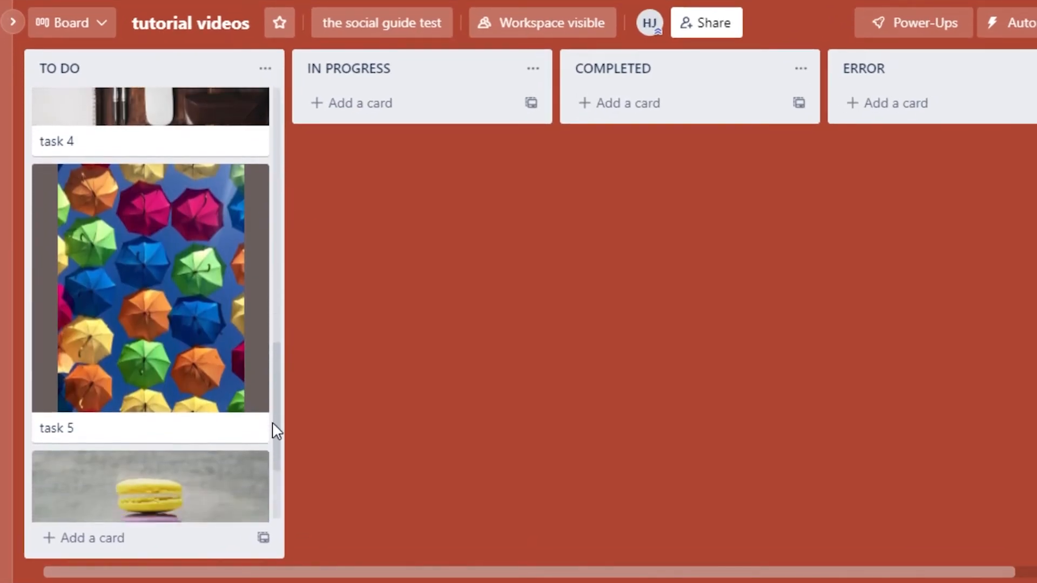
{"action": "left_click_drag", "start_coordinate": [275, 354], "coordinate": [293, 113]}
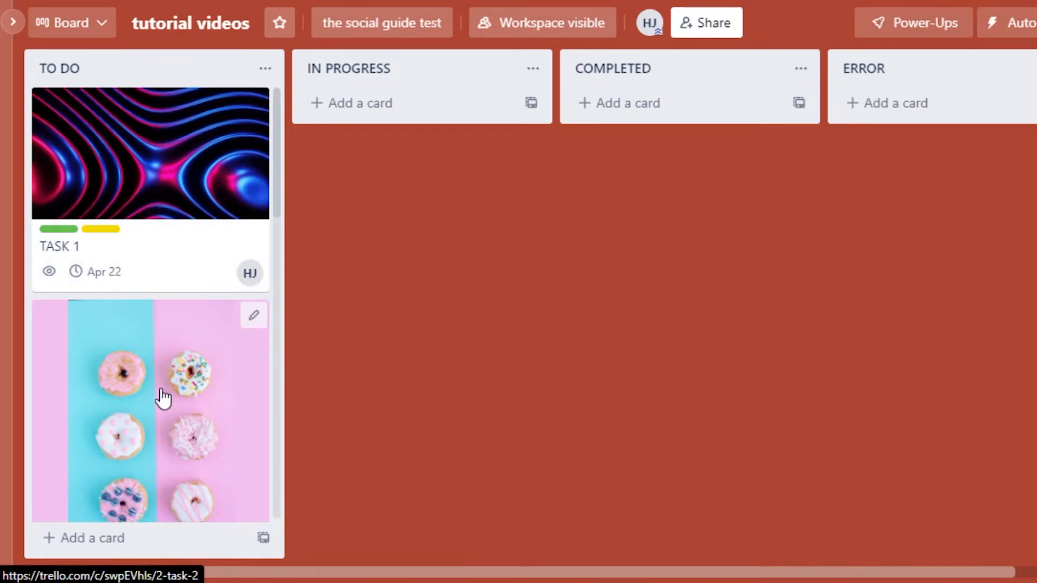
{"action": "left_click_drag", "start_coordinate": [169, 410], "coordinate": [426, 162]}
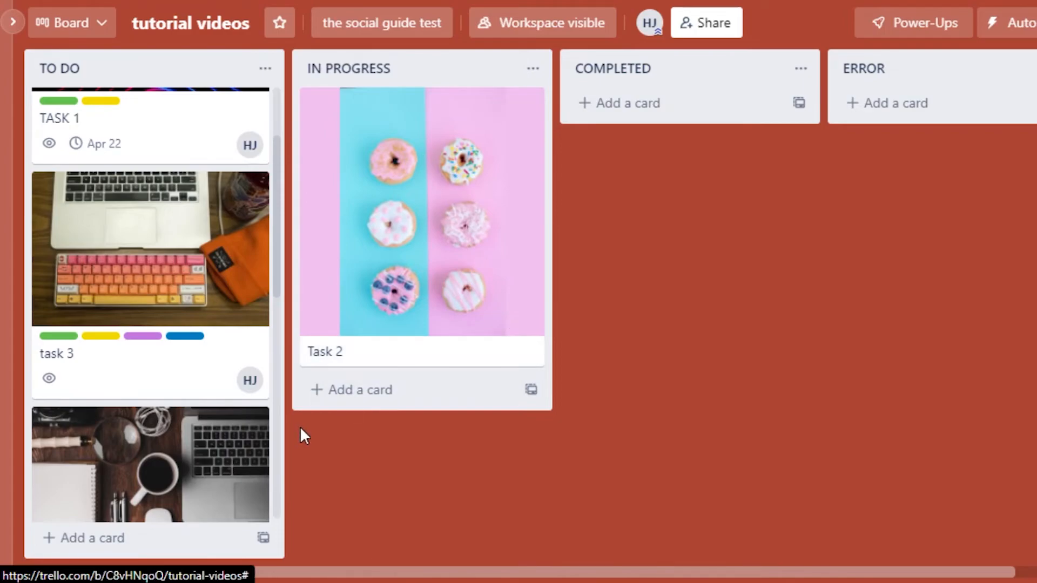
{"action": "left_click_drag", "start_coordinate": [276, 275], "coordinate": [268, 446]}
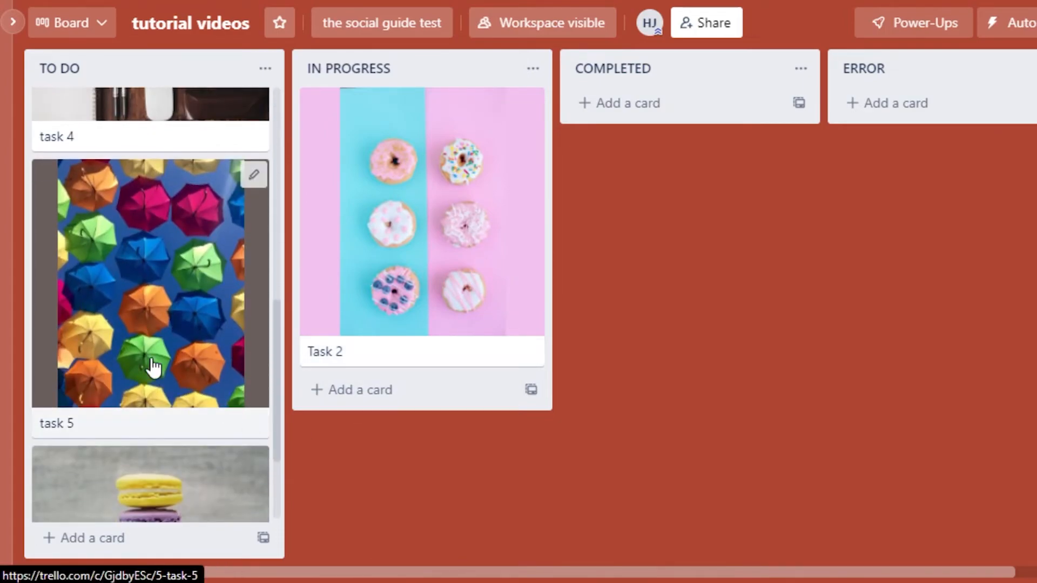
{"action": "left_click_drag", "start_coordinate": [172, 380], "coordinate": [706, 300]}
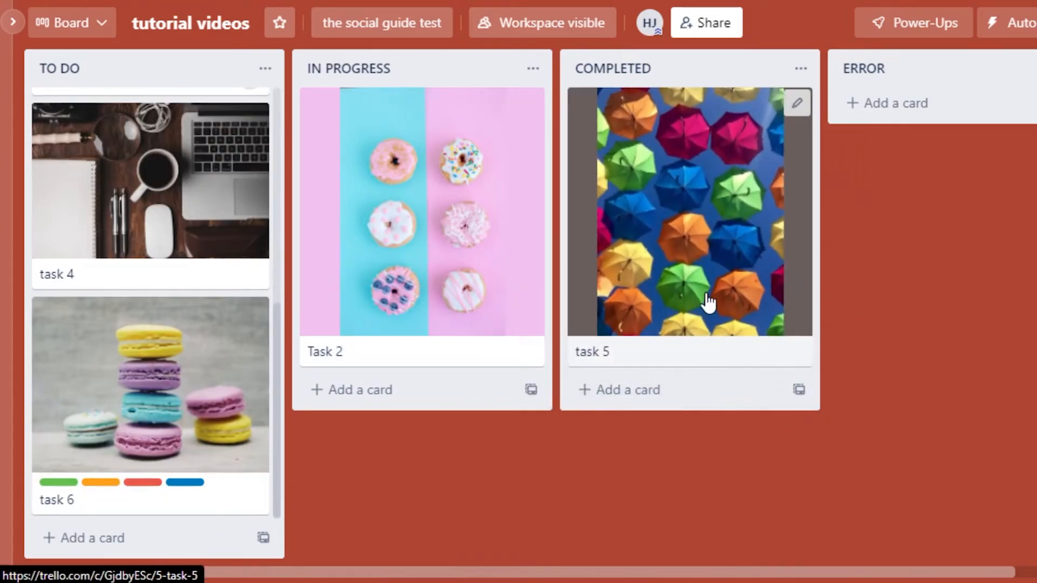
Move the task 6 card from TO DO to ERROR and the task 4 card to TO BE DONE LATER.
{"action": "left_click_drag", "start_coordinate": [240, 455], "coordinate": [963, 232]}
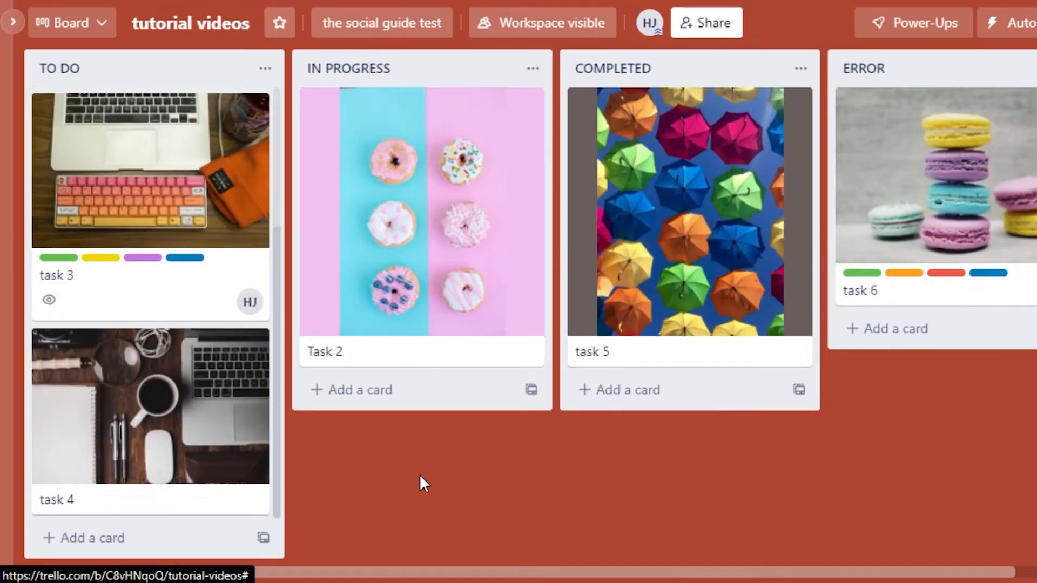
{"action": "left_click_drag", "start_coordinate": [273, 423], "coordinate": [1000, 200]}
{"action": "left_click_drag", "start_coordinate": [570, 572], "coordinate": [439, 581]}
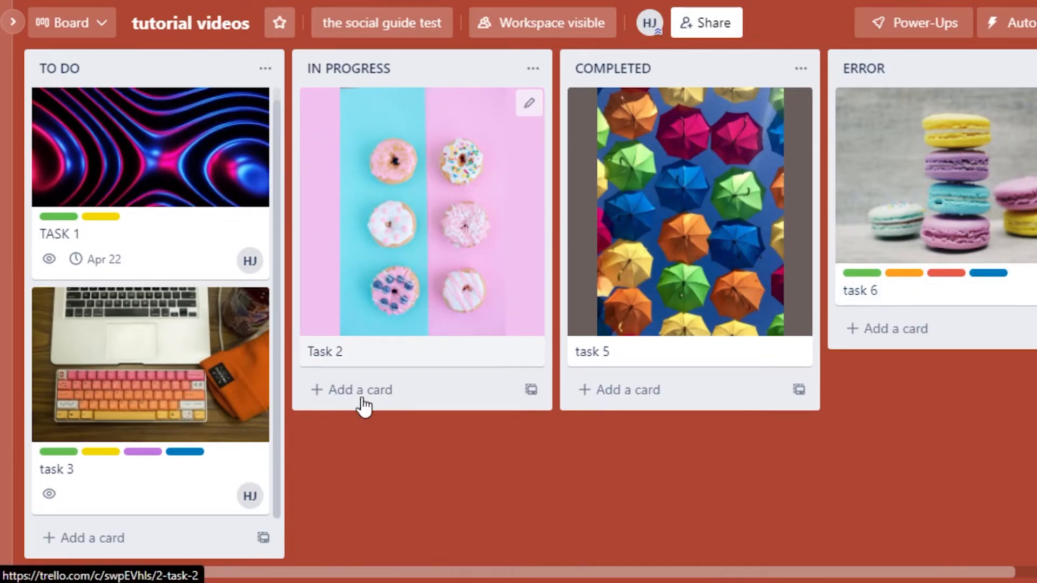
Look at the new card entry under IN PROGRESS and at the board's sharing options, without adding anything.
{"action": "left_click", "coordinate": [382, 388]}
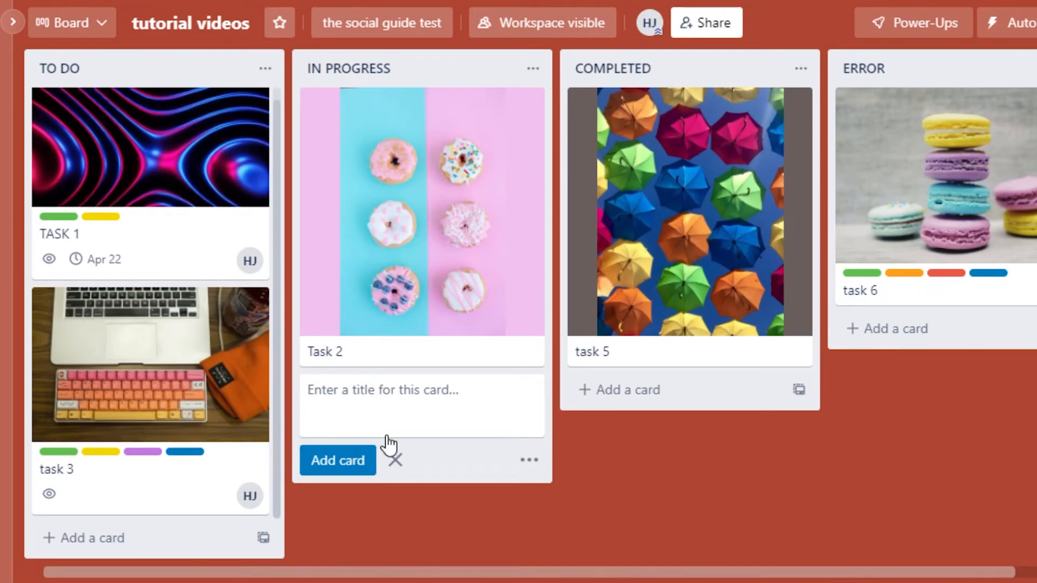
{"action": "left_click", "coordinate": [606, 488]}
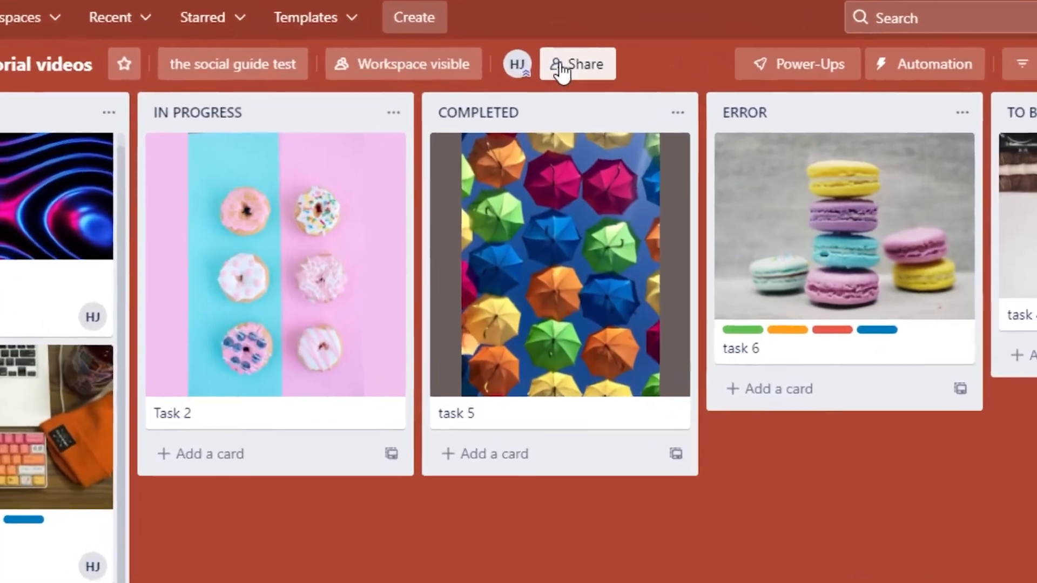
{"action": "left_click", "coordinate": [562, 67]}
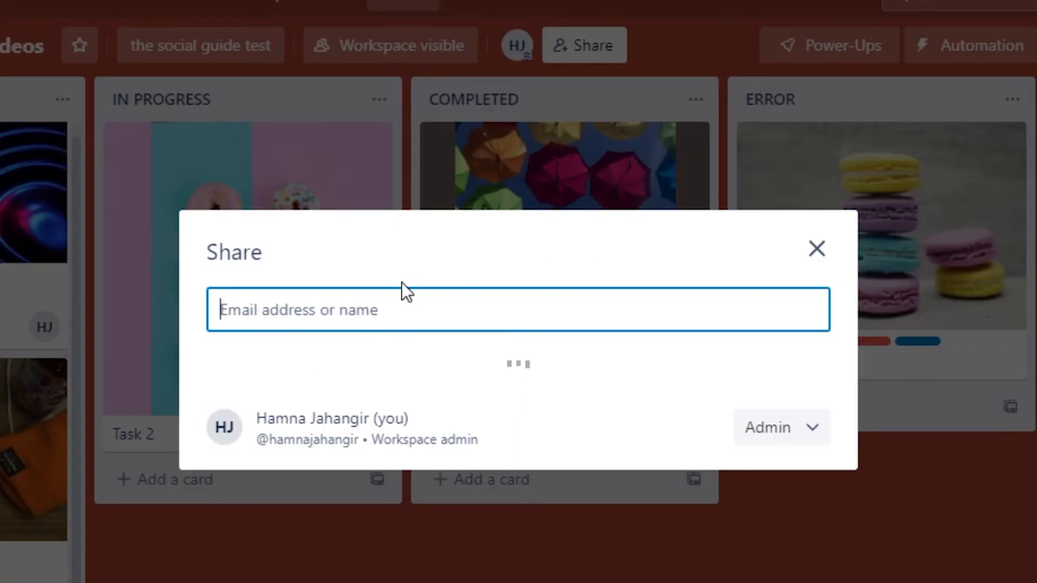
{"action": "left_click", "coordinate": [816, 244]}
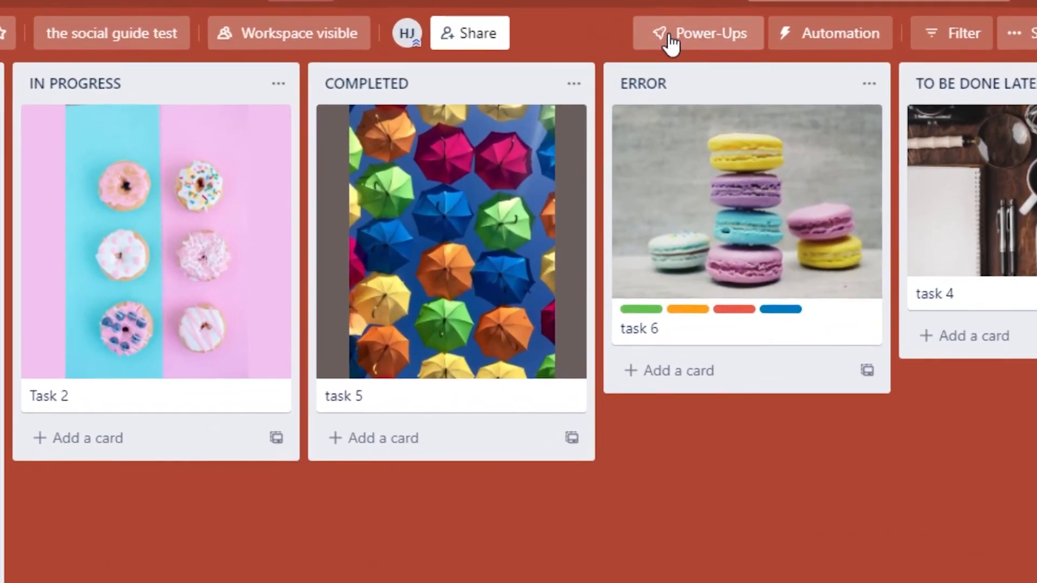
Open the board's Power-Ups directory and browse the featured Power-Ups.
{"action": "left_click", "coordinate": [694, 86]}
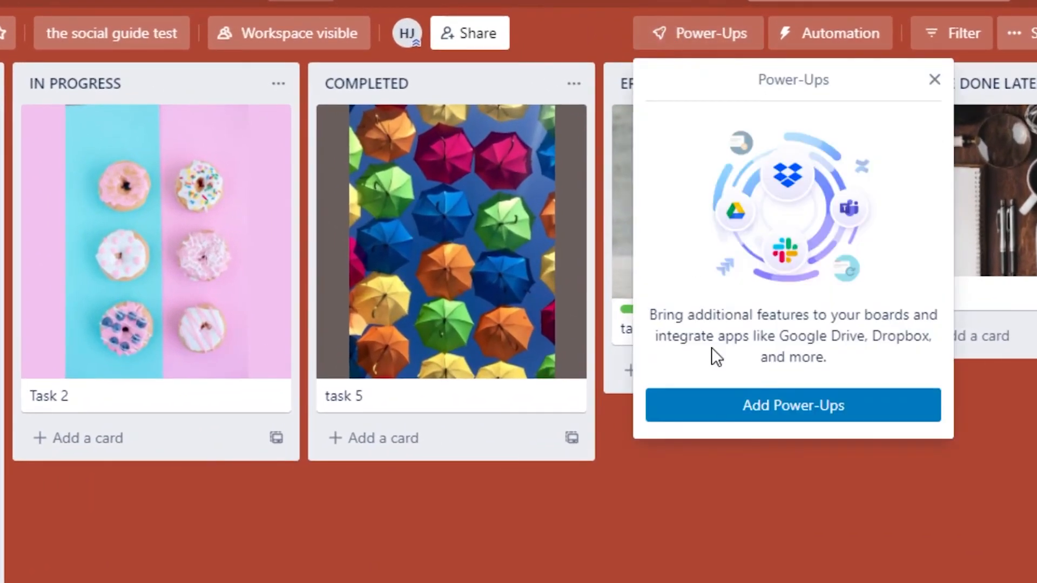
{"action": "left_click", "coordinate": [720, 410]}
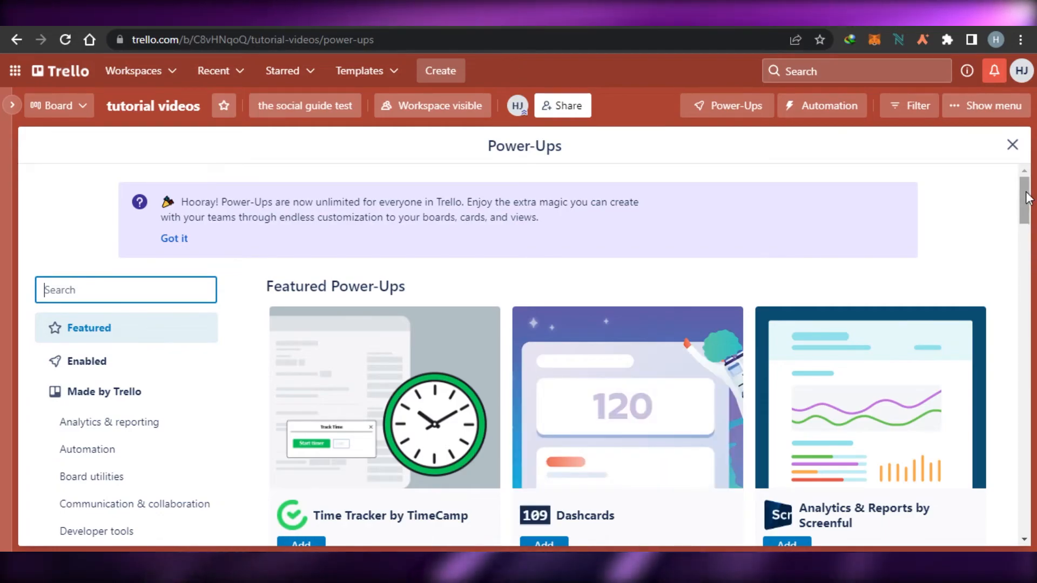
{"action": "left_click_drag", "start_coordinate": [1026, 198], "coordinate": [1034, 325]}
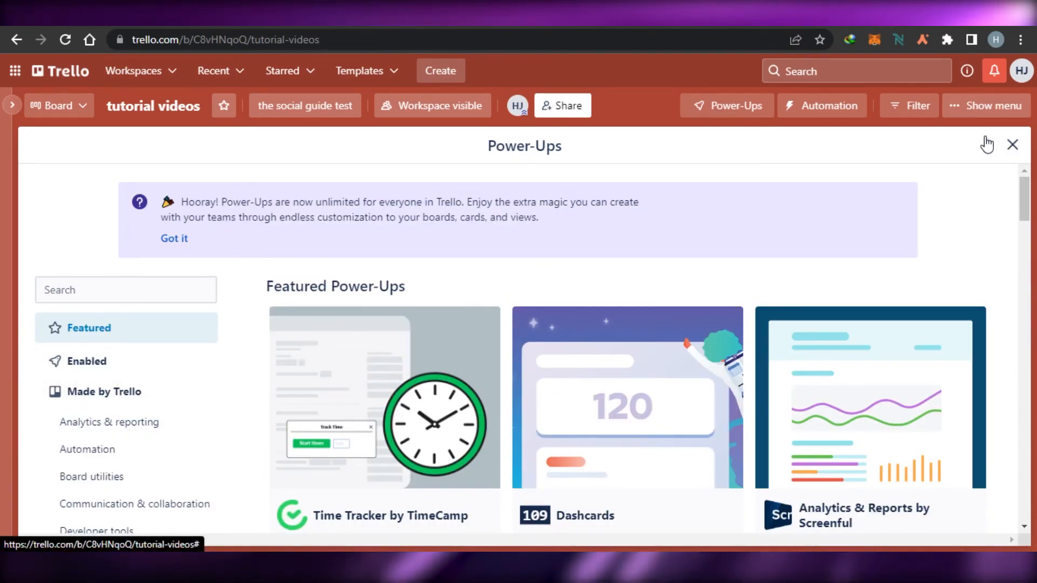
Close the Power-Ups directory and look at the alternative views offered for the tutorial videos board, without choosing one.
{"action": "left_click", "coordinate": [1014, 144]}
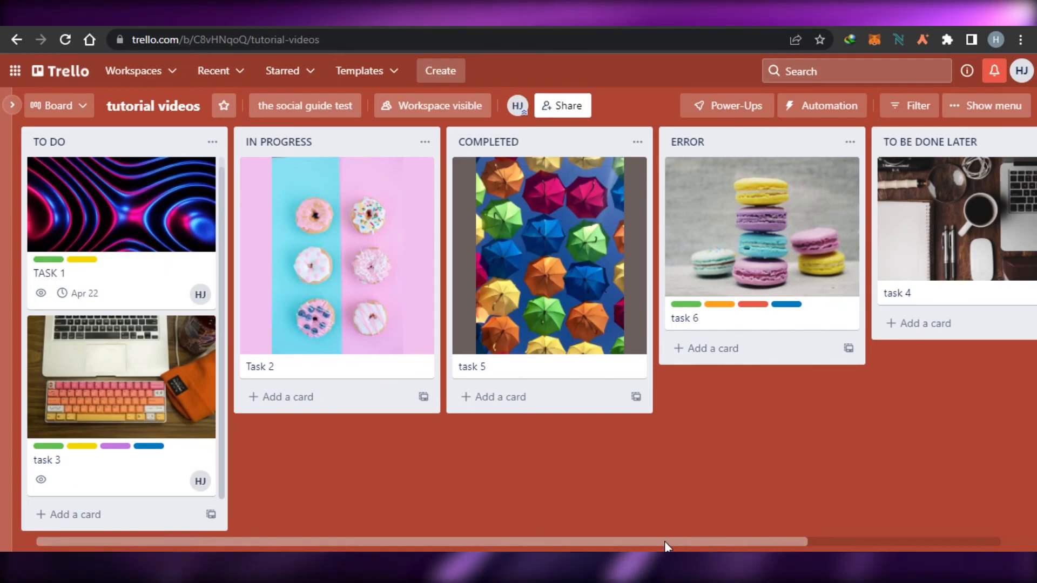
{"action": "left_click_drag", "start_coordinate": [564, 544], "coordinate": [378, 546]}
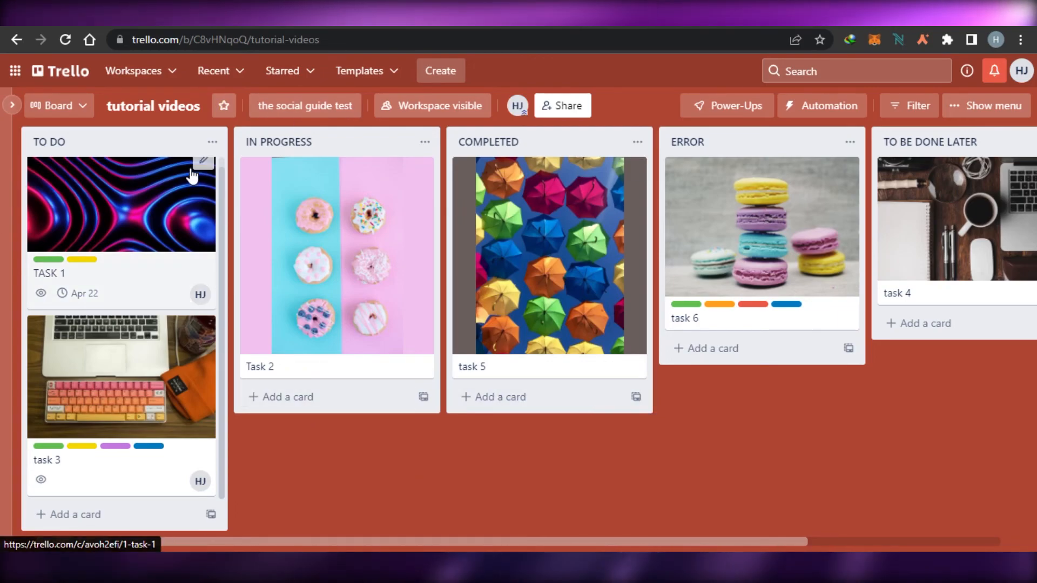
{"action": "left_click", "coordinate": [83, 110]}
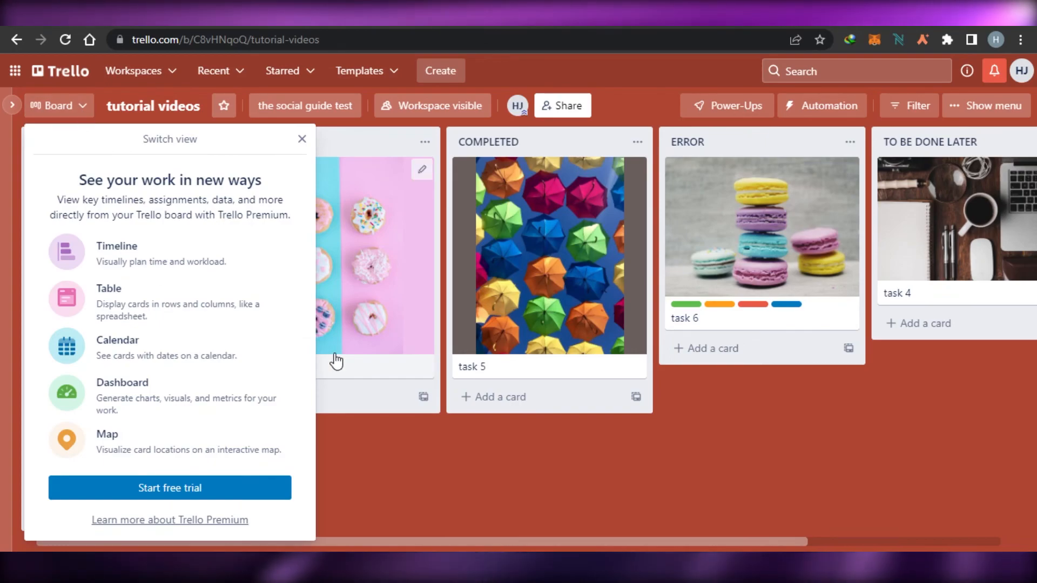
{"action": "left_click", "coordinate": [377, 497]}
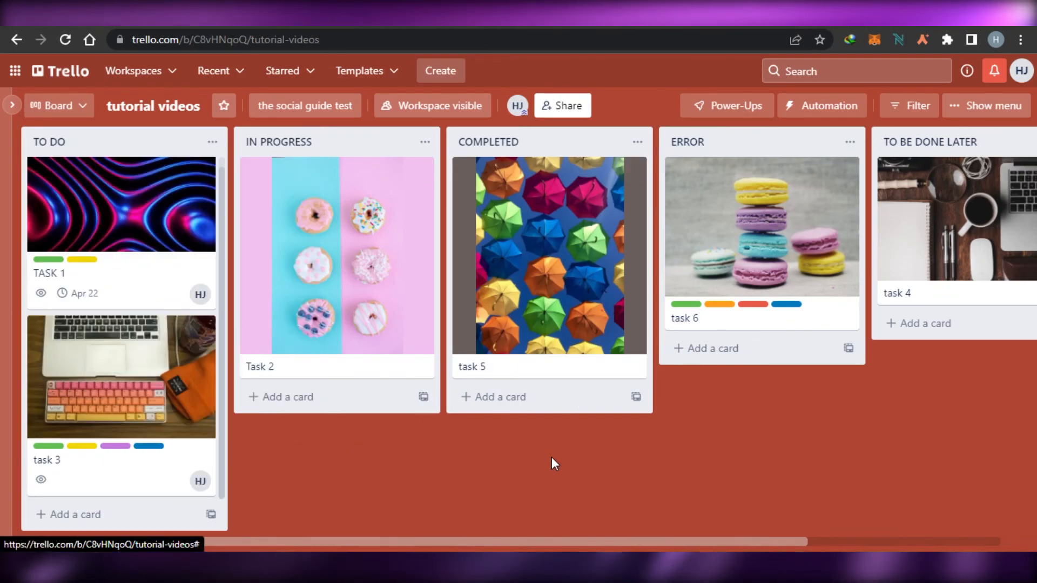
{"action": "left_click_drag", "start_coordinate": [493, 538], "coordinate": [389, 540]}
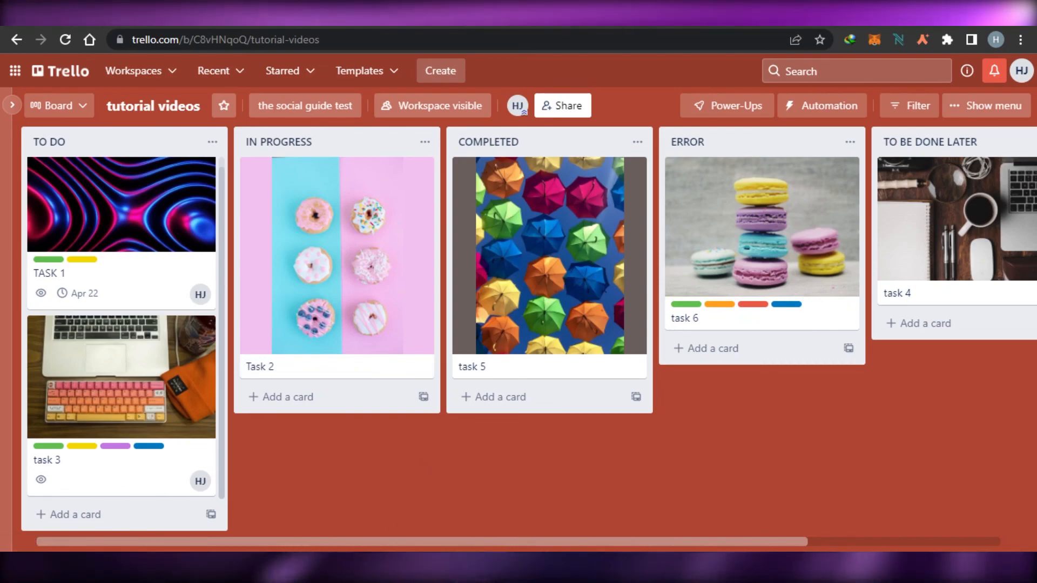
{"action": "left_click_drag", "start_coordinate": [371, 540], "coordinate": [263, 536]}
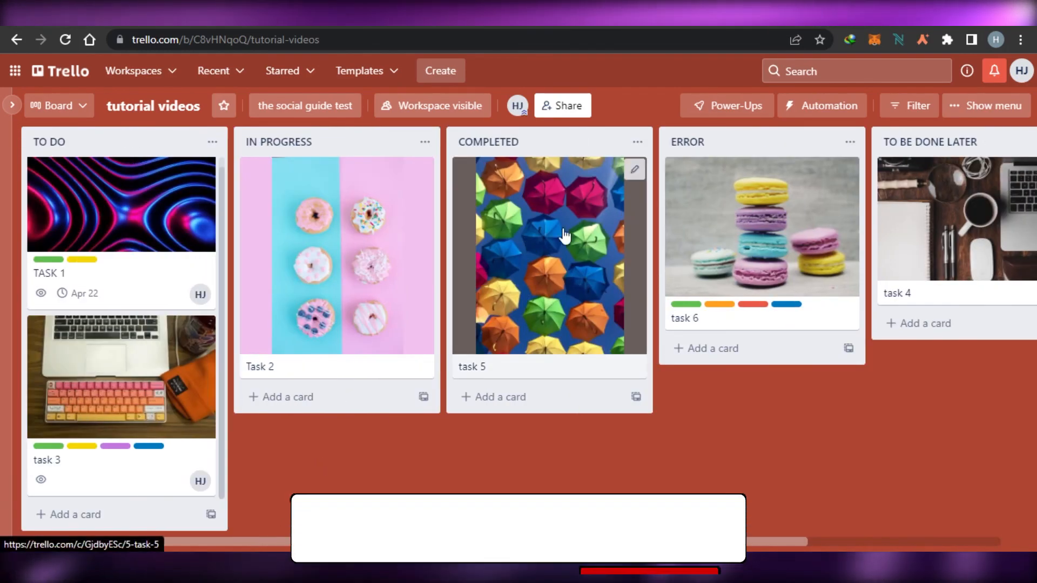
{"action": "mouse_move", "coordinate": [562, 269]}
{"action": "left_mouse_down"}
{"action": "mouse_move", "coordinate": [572, 329]}
{"action": "mouse_move", "coordinate": [704, 348]}
{"action": "mouse_move", "coordinate": [776, 402]}
{"action": "mouse_move", "coordinate": [683, 376]}
{"action": "mouse_move", "coordinate": [581, 312]}
{"action": "mouse_move", "coordinate": [561, 277]}
{"action": "left_mouse_up"}
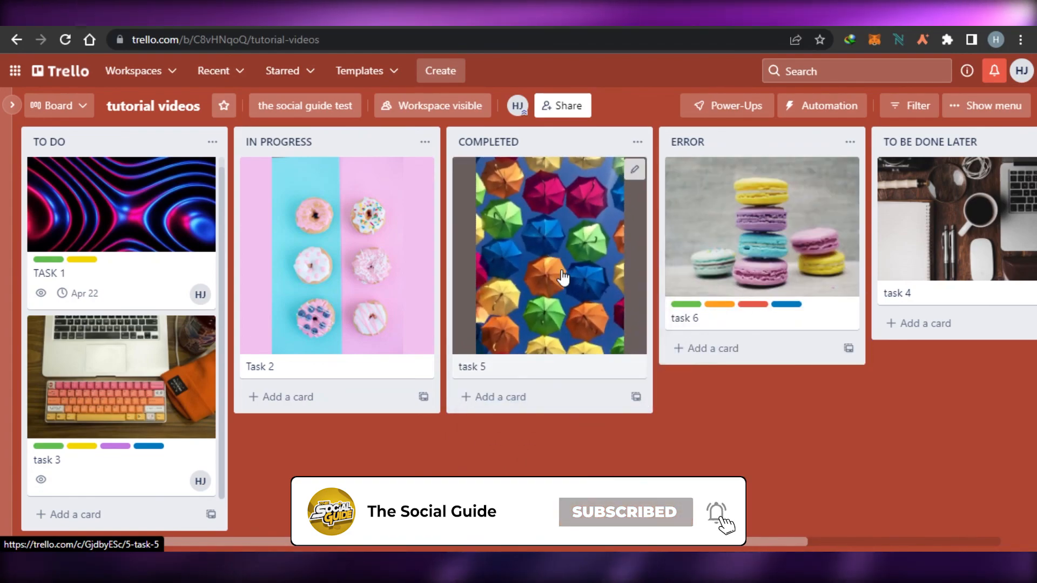